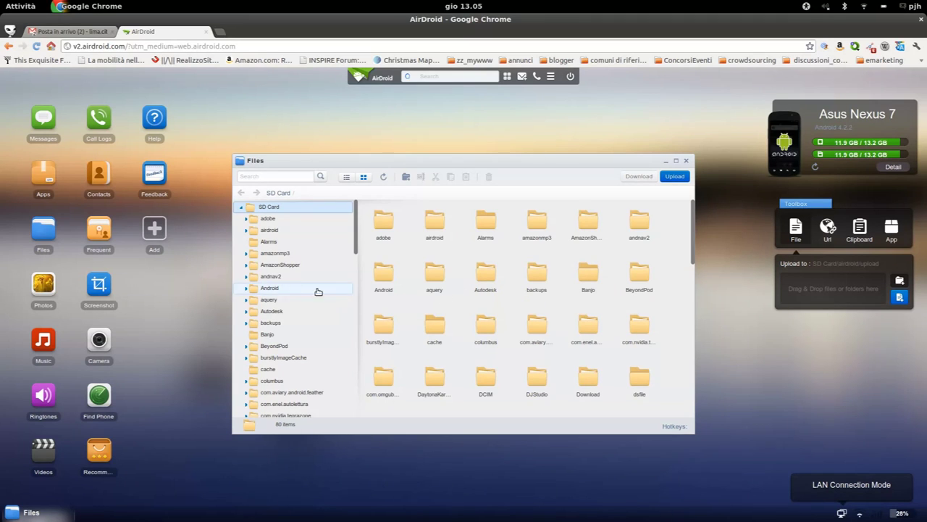
Browse DCIM/Camera, view 1348862797290.jpg full size, then close the Files window
scroll(279, 319, down, 5)
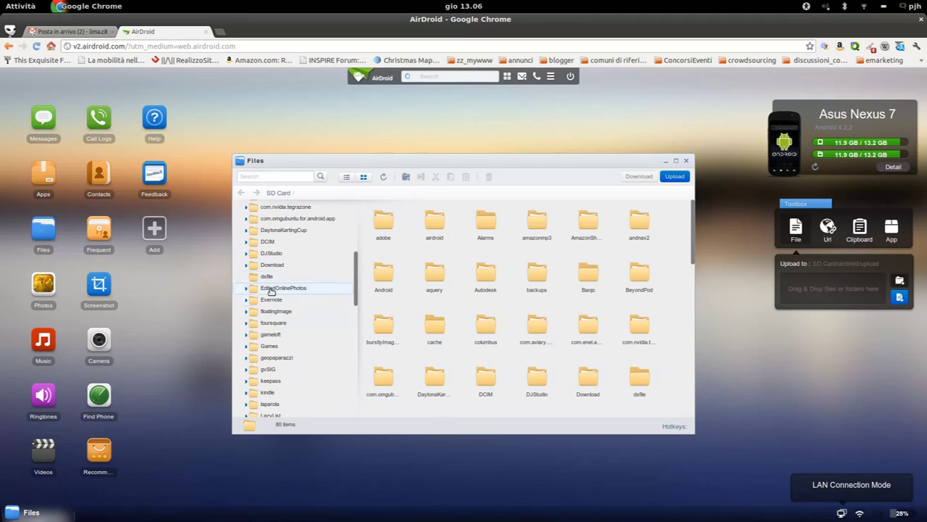
click(247, 243)
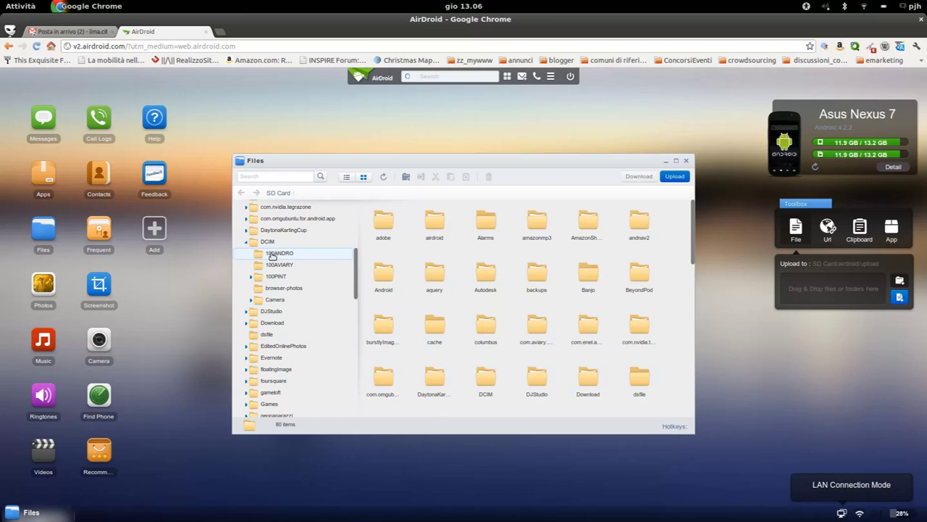
click(283, 299)
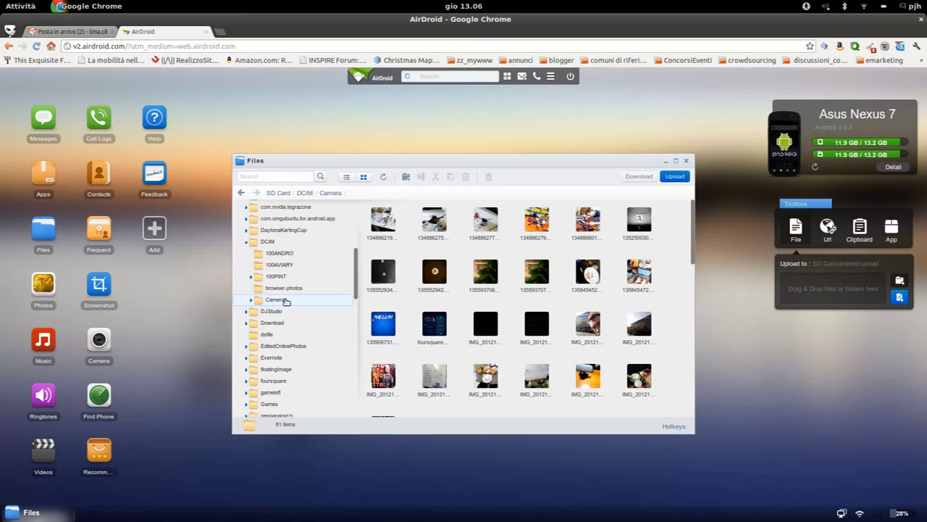
click(533, 223)
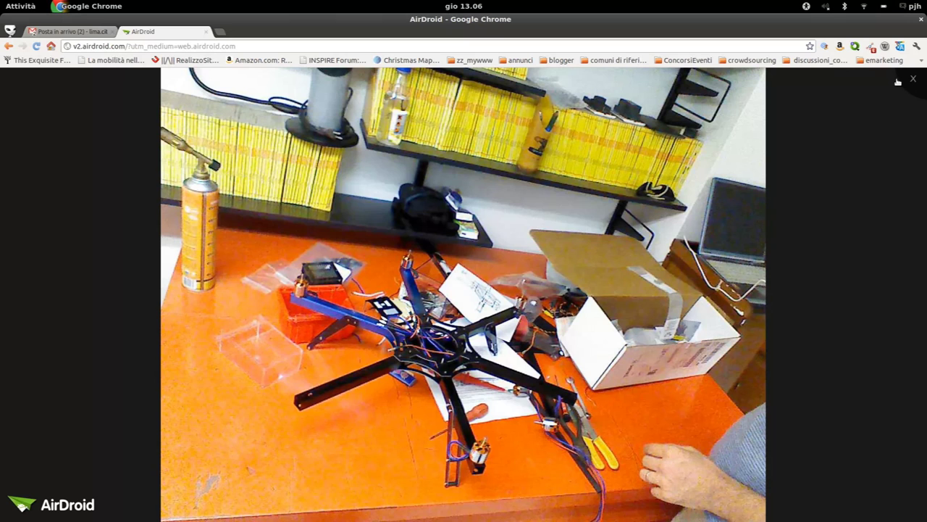
click(913, 80)
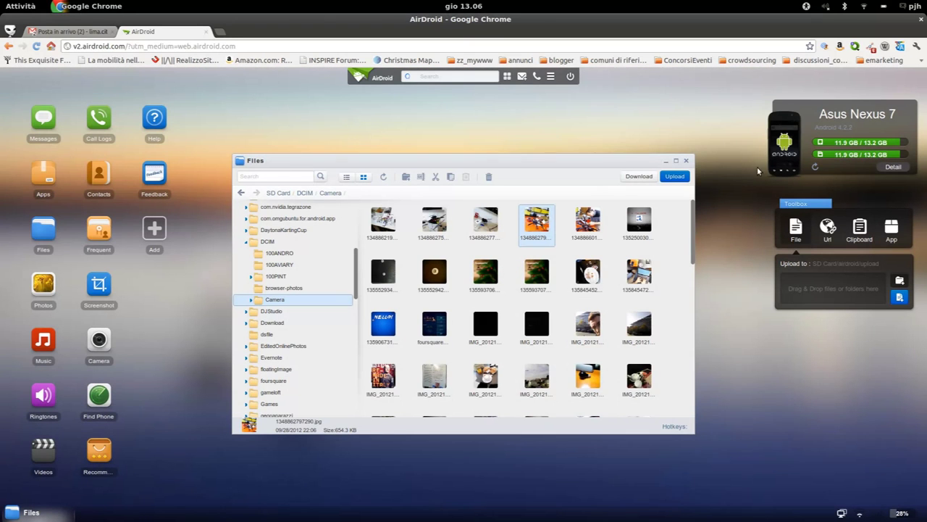
click(686, 163)
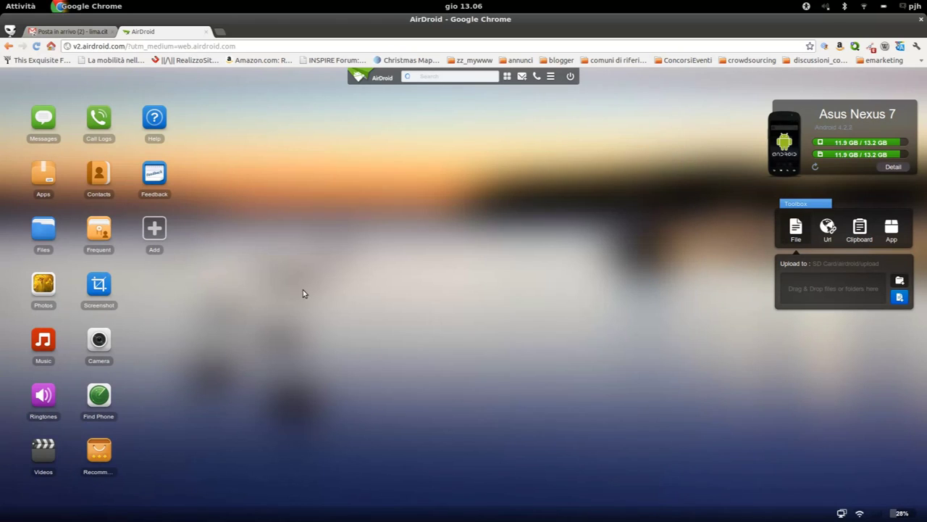
Sign in to Find Phone with the AirDroid account password
click(101, 395)
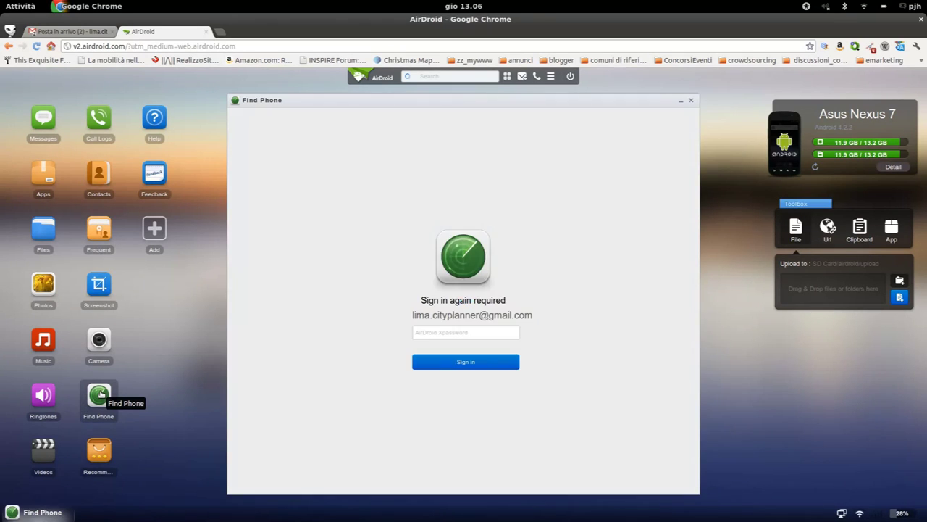
click(469, 333)
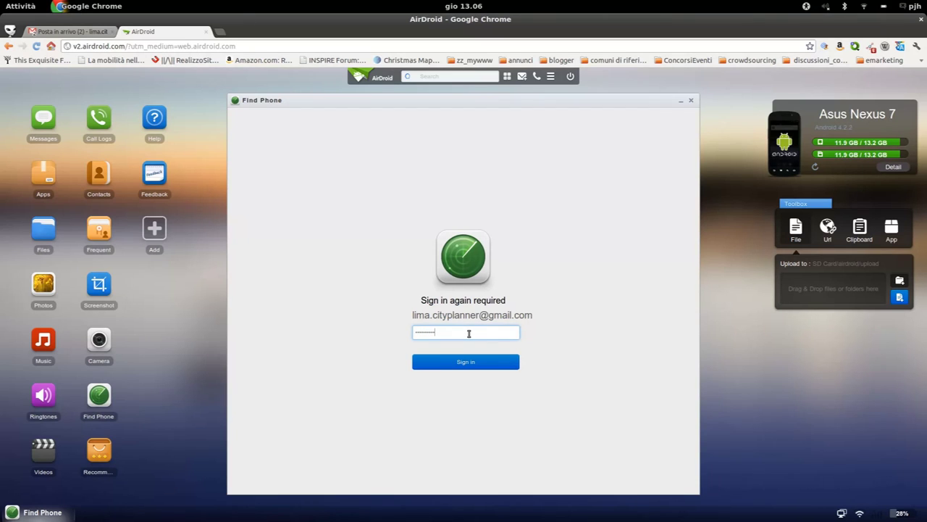
click(483, 362)
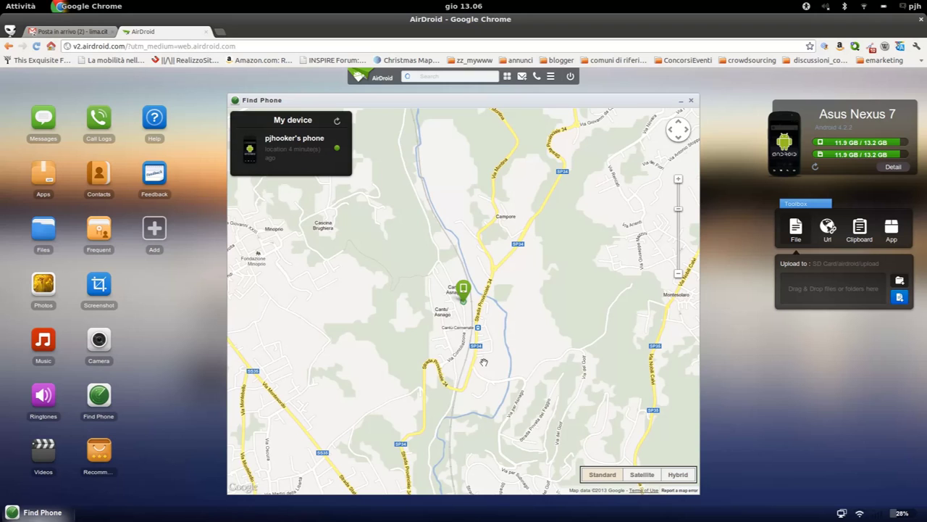
Zoom in on the tablet's location in Satellite view, then close the map
scroll(442, 302, up, 1)
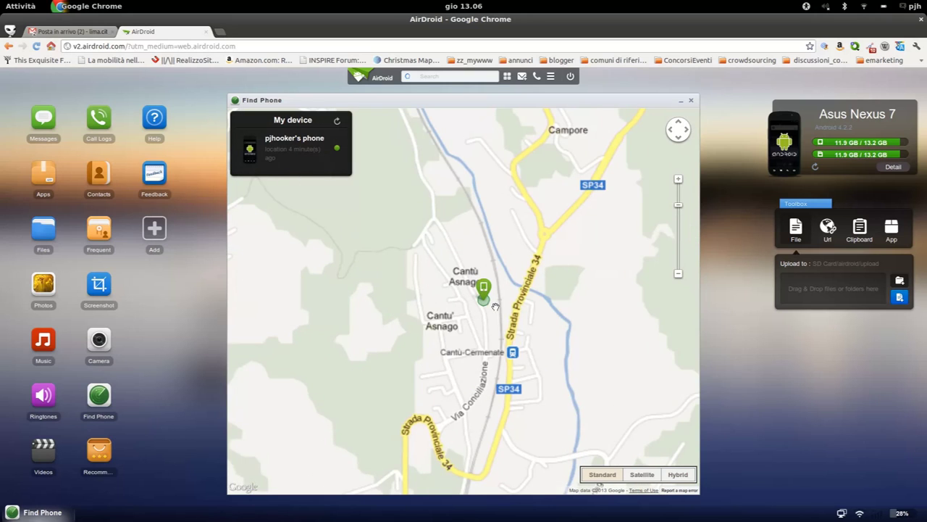
scroll(500, 306, up, 1)
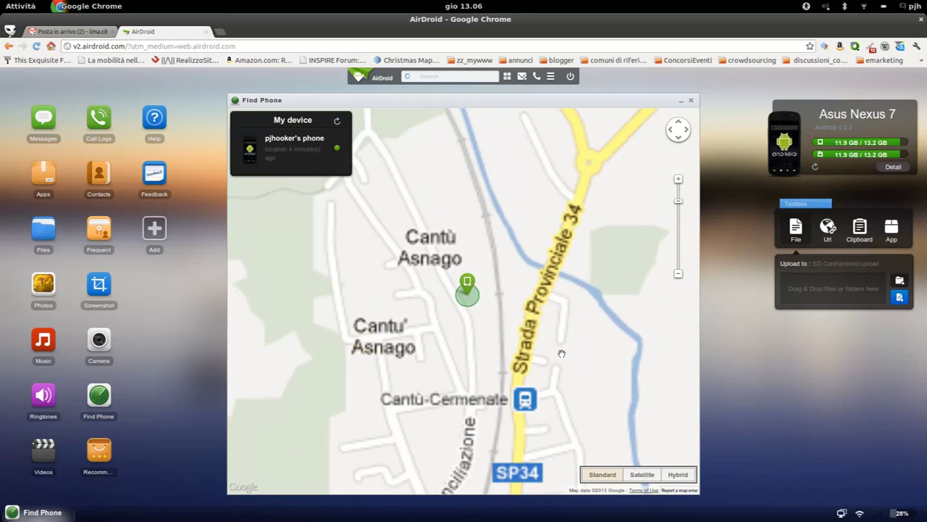
click(289, 156)
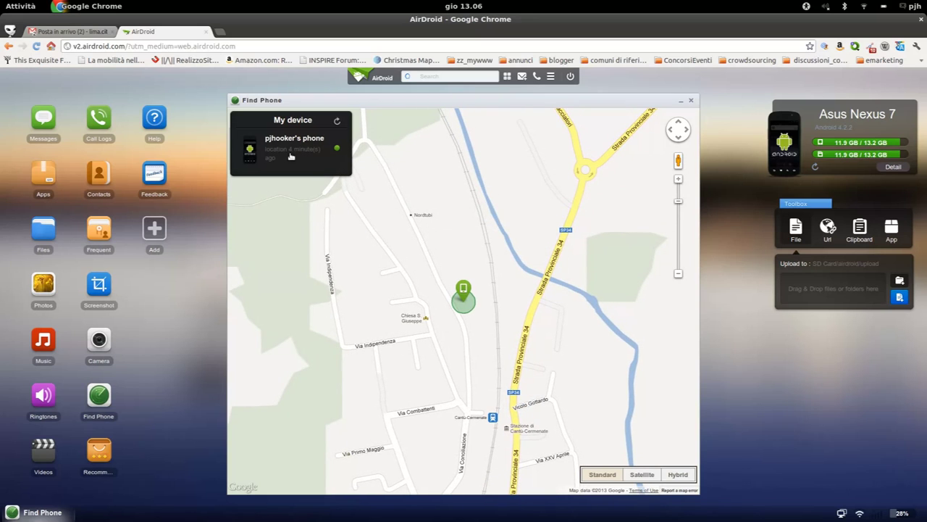
click(641, 475)
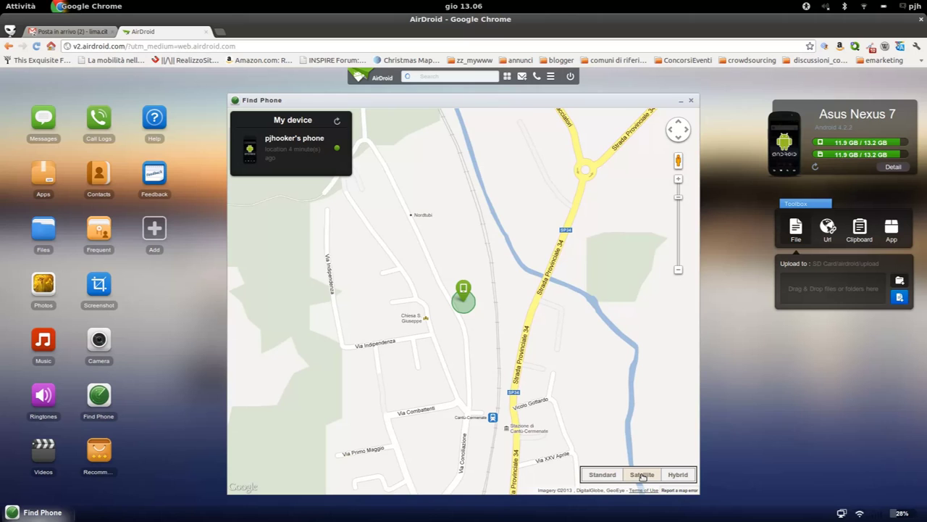
click(692, 102)
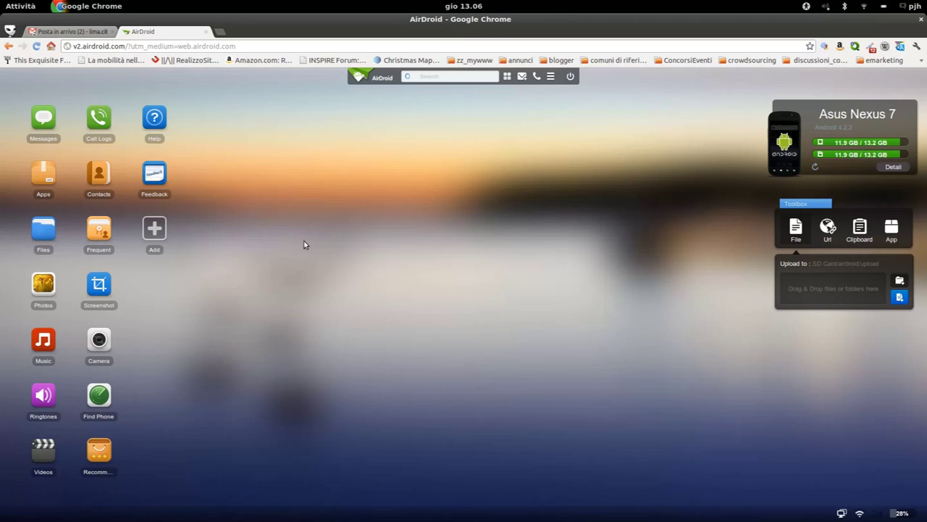
click(52, 297)
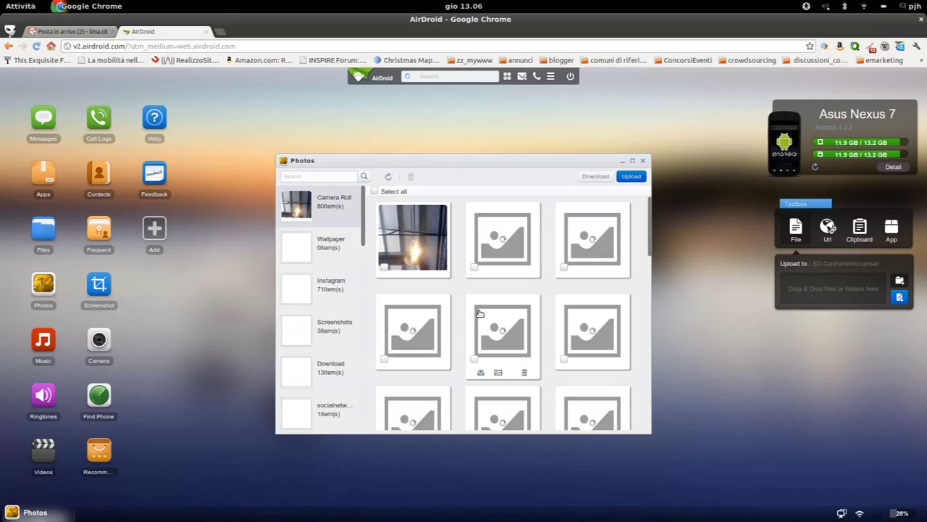
scroll(467, 316, down, 5)
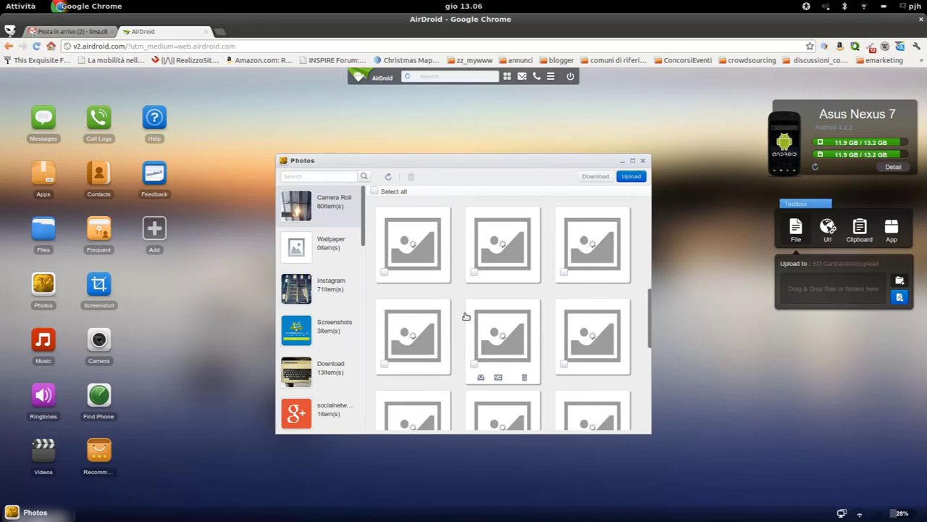
scroll(466, 317, down, 1)
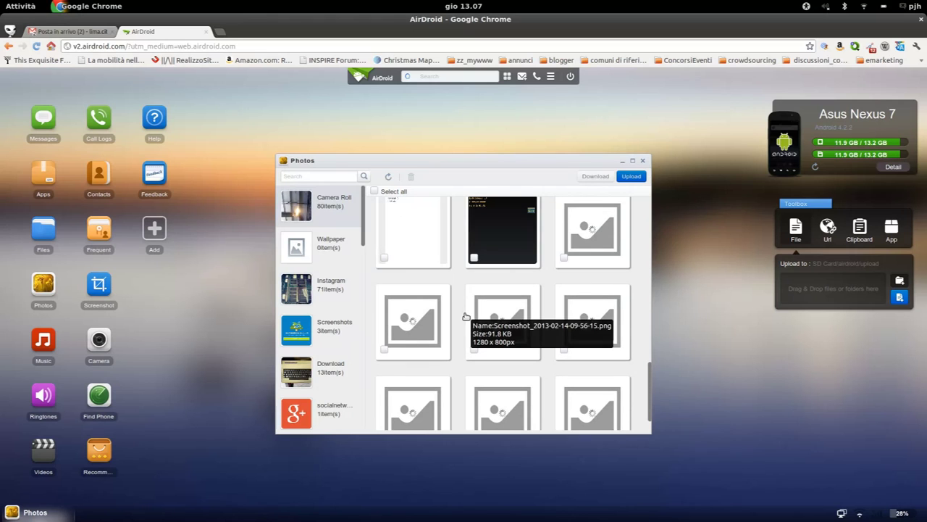
scroll(466, 317, up, 5)
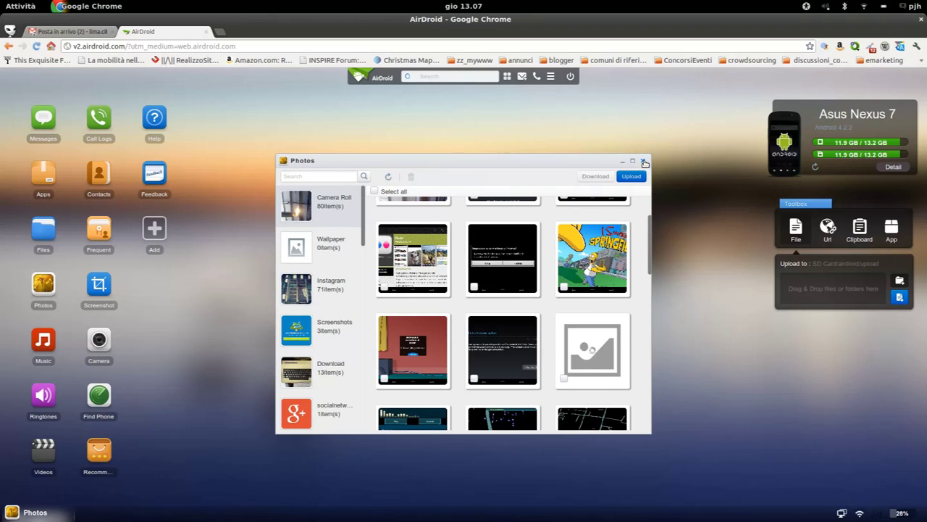
click(602, 236)
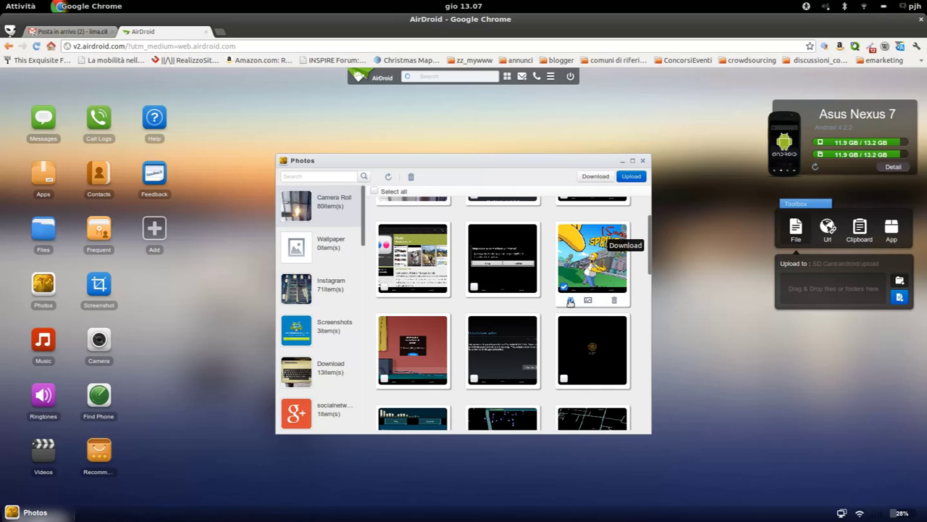
click(570, 301)
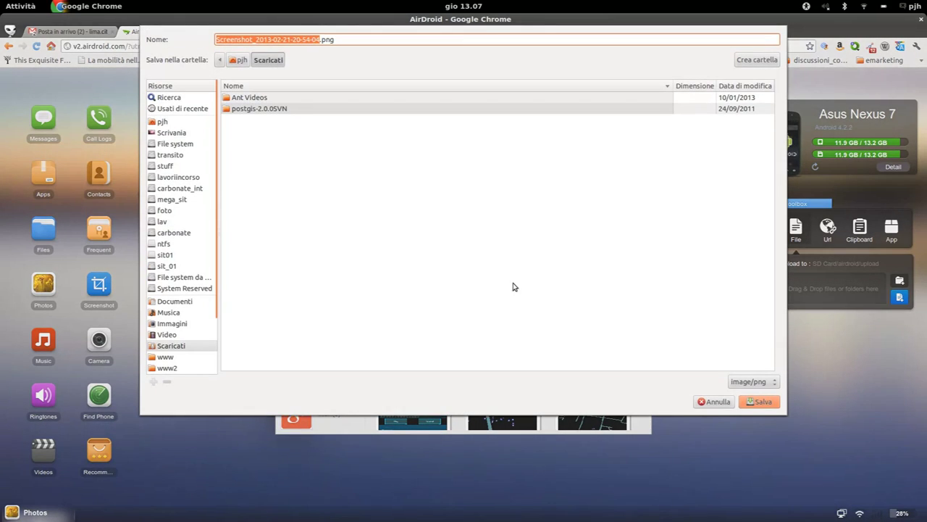
click(179, 133)
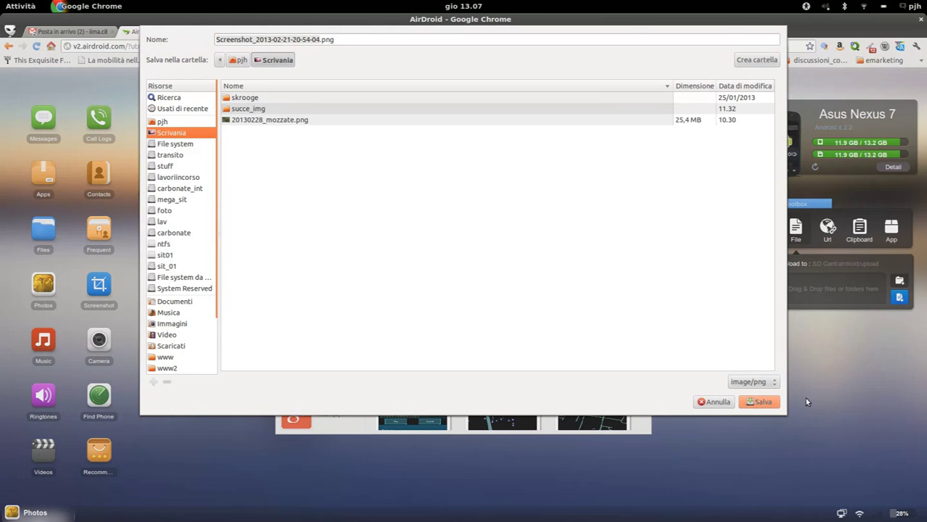
click(761, 402)
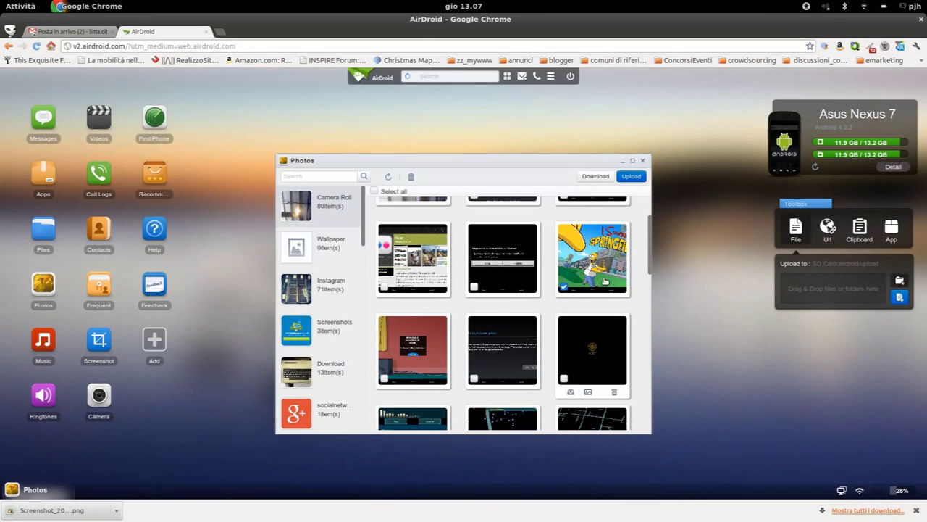
Upload base_facebook_02_clio_f1_001_hdr.png from the computer to the tablet's photos
click(629, 176)
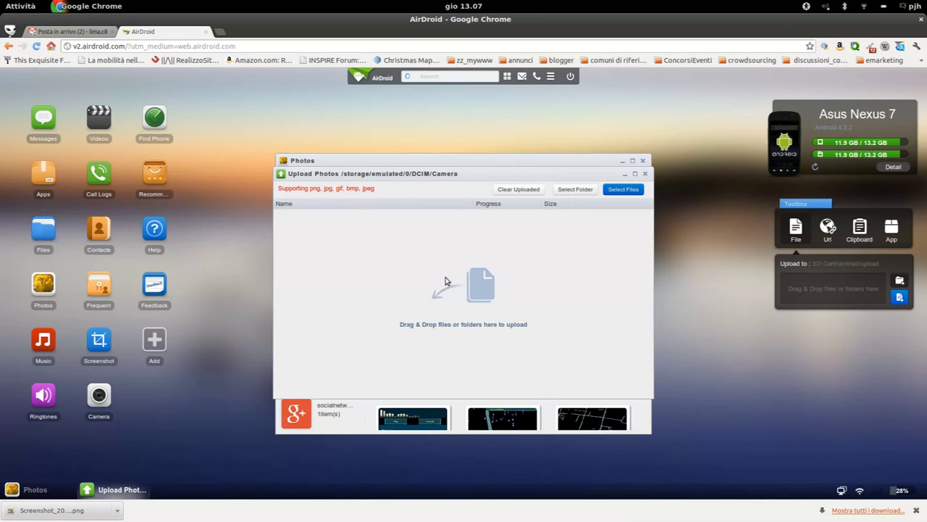
click(627, 190)
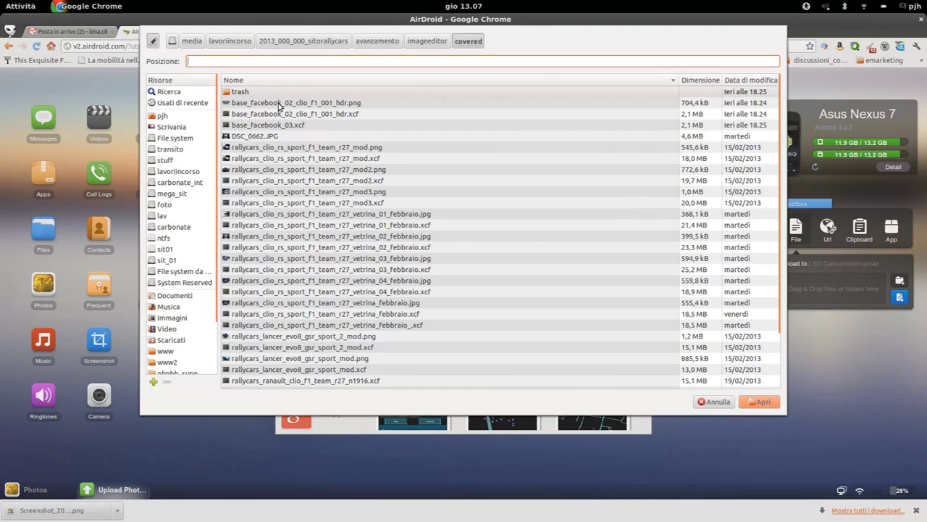
click(279, 105)
click(765, 403)
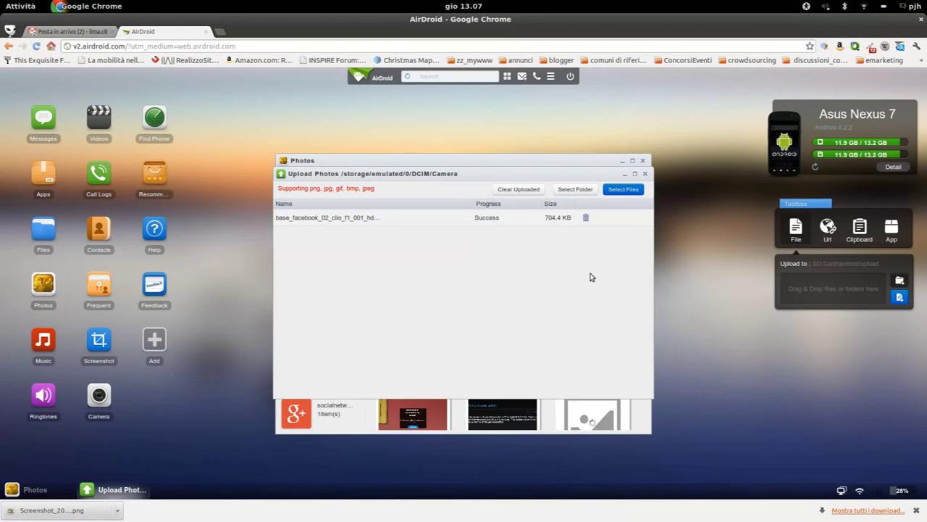
click(645, 174)
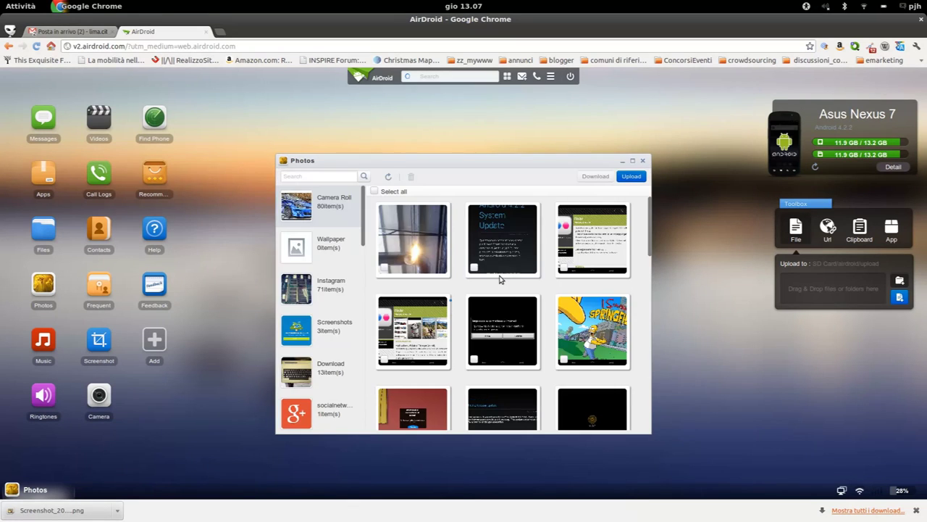
View the uploaded Clio car photo full size, then close the viewer and Photos
click(445, 244)
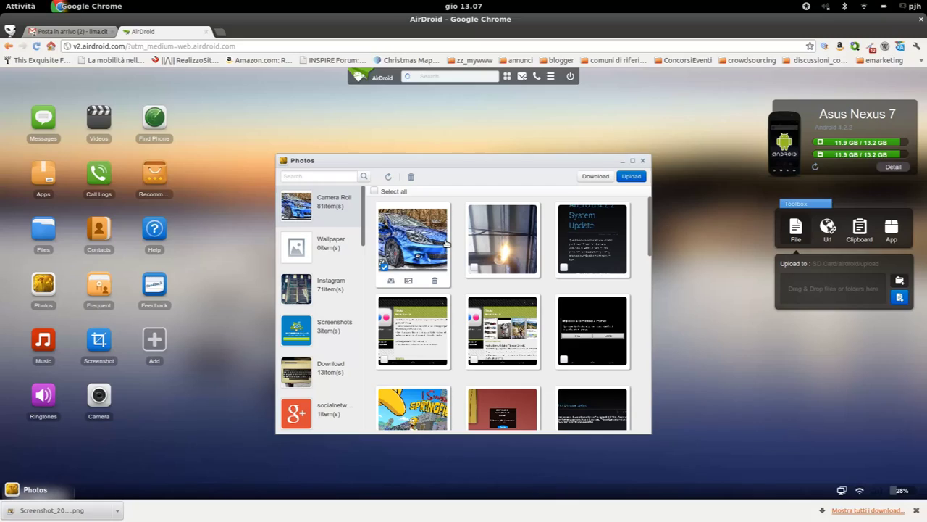
click(447, 243)
click(512, 15)
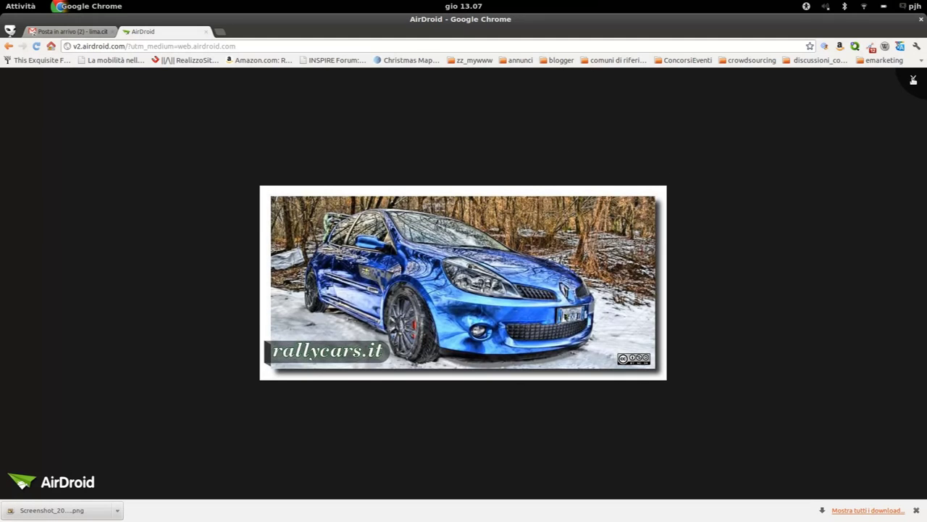
click(913, 79)
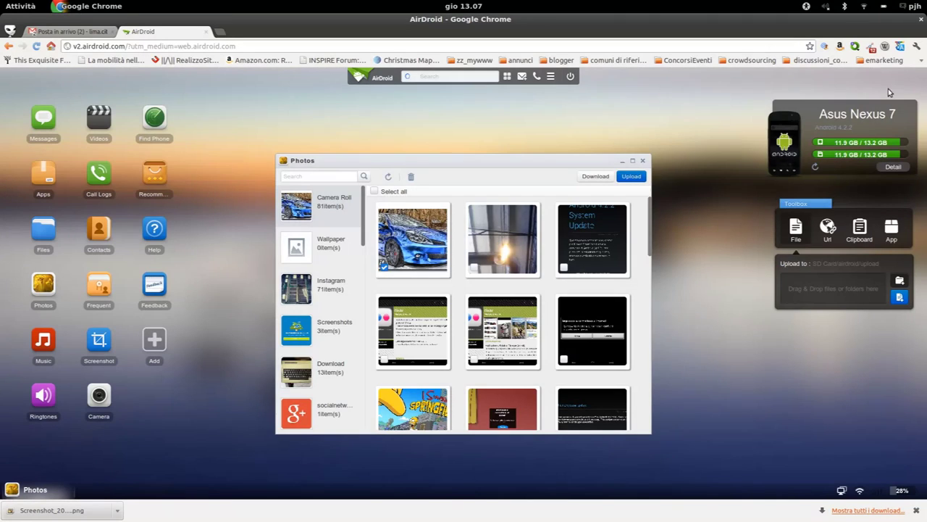
click(643, 160)
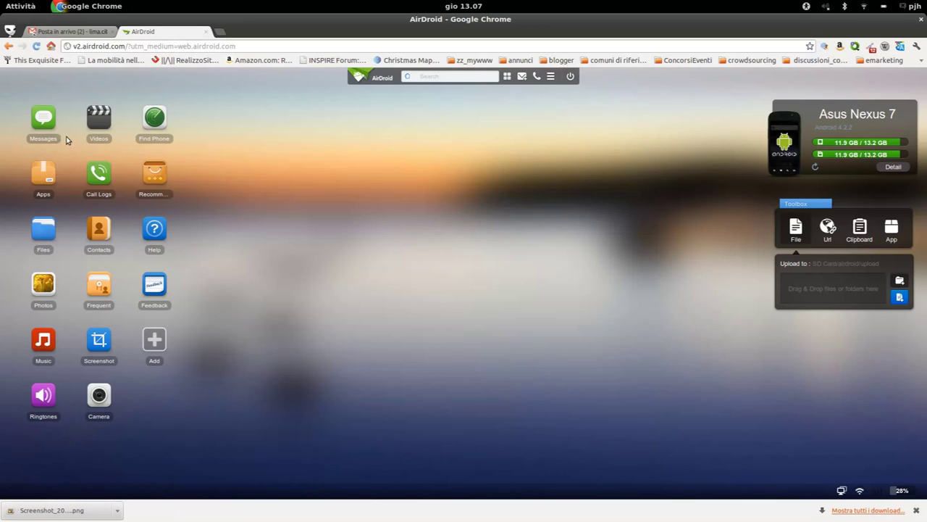
click(43, 124)
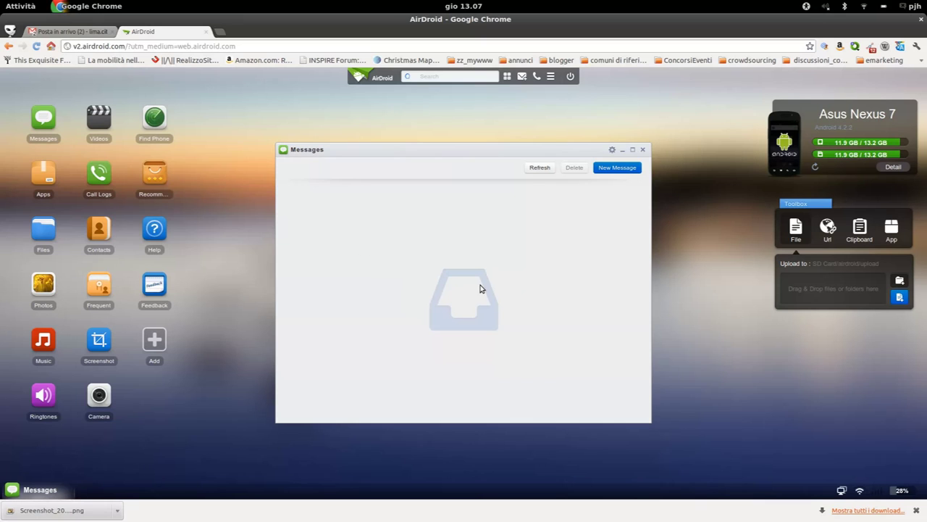
click(642, 149)
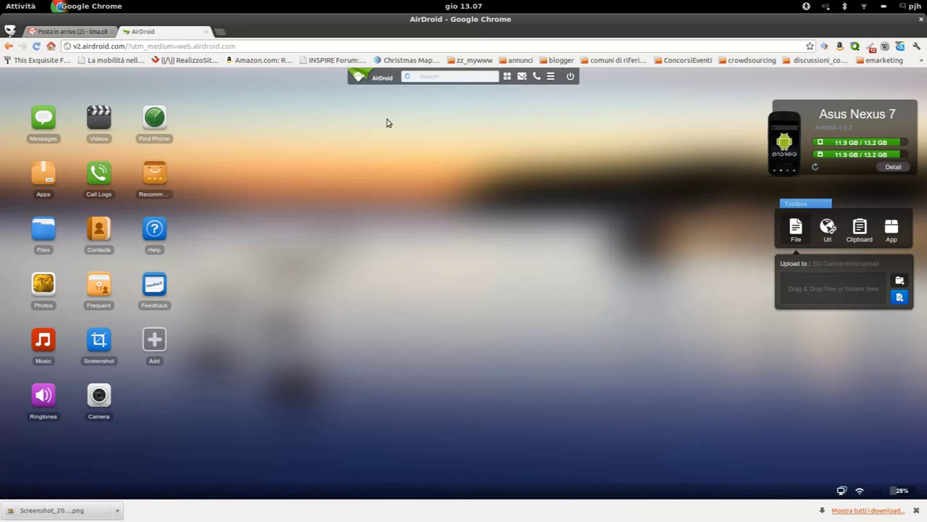
click(113, 129)
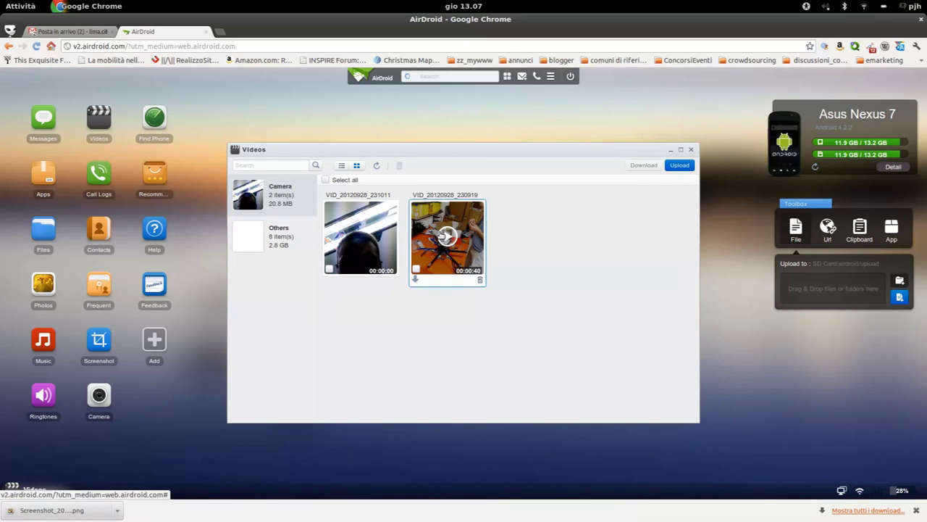
click(440, 236)
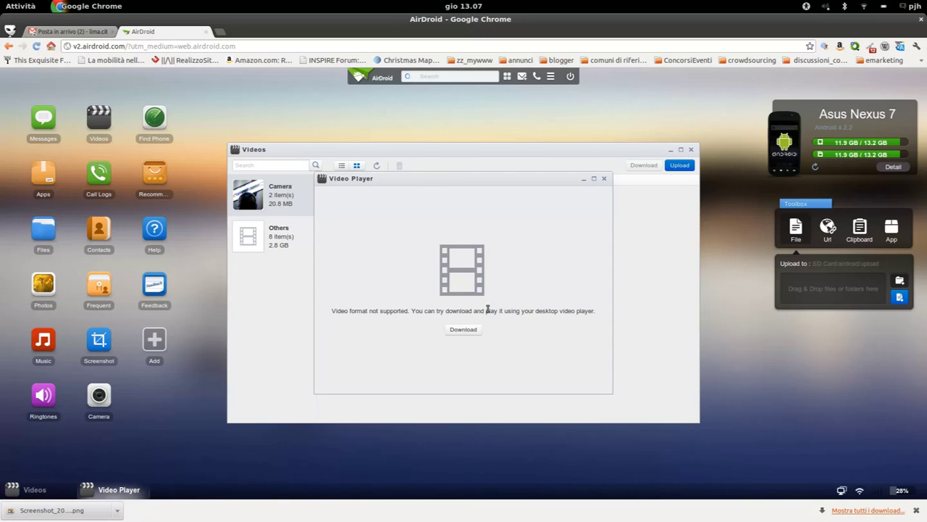
click(464, 330)
click(604, 180)
click(691, 149)
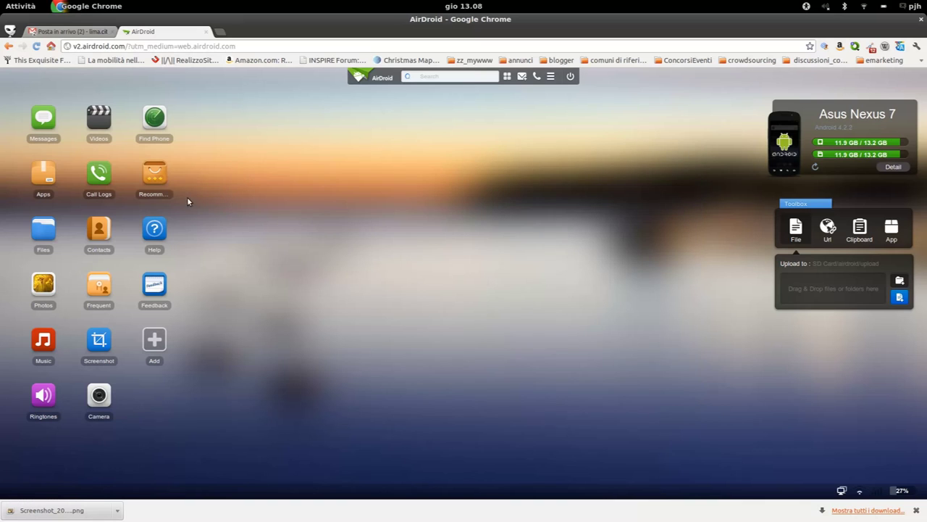
Play Diamonds (Gregor Salto Remix), park the player bottom right, and open Camera
click(44, 337)
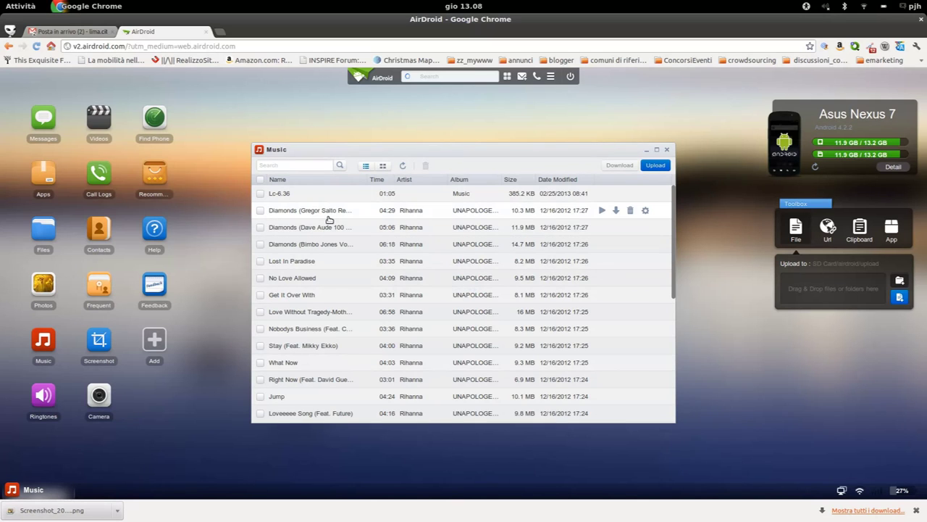
click(326, 213)
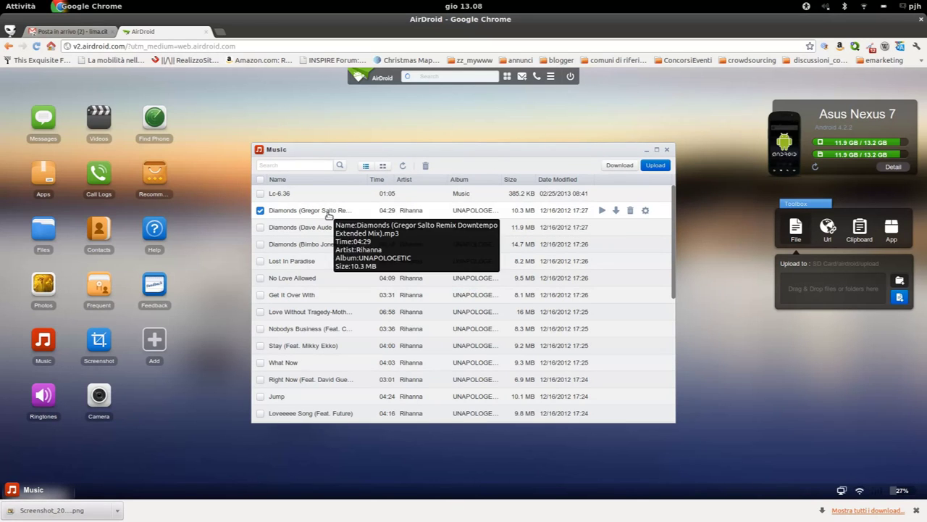
click(602, 210)
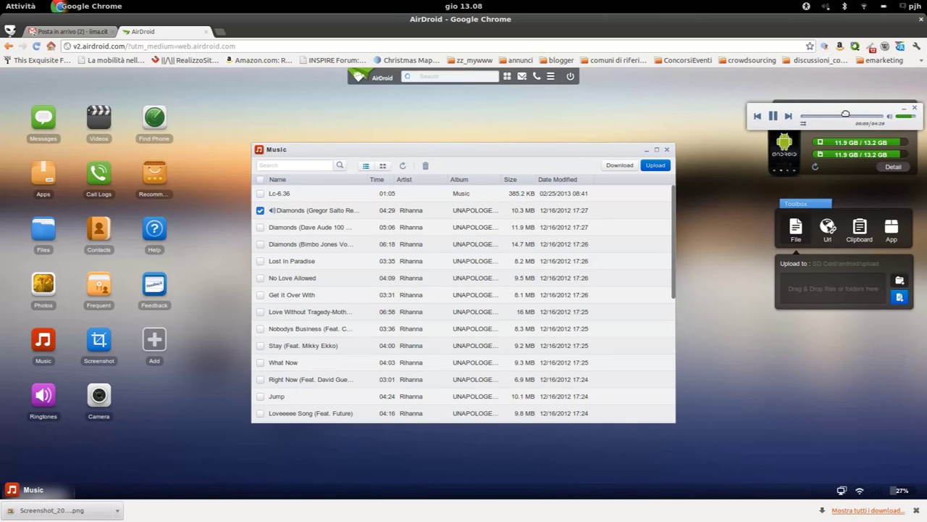
drag(818, 123, 807, 419)
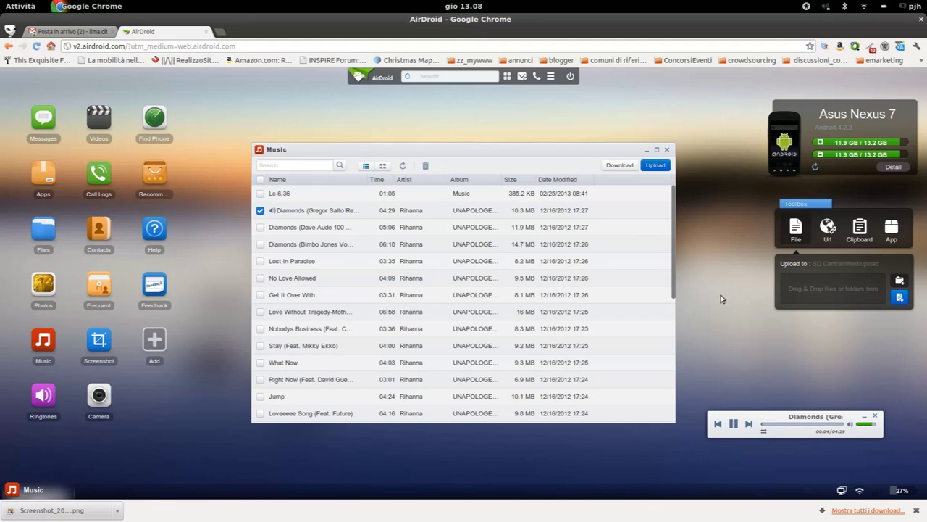
click(668, 150)
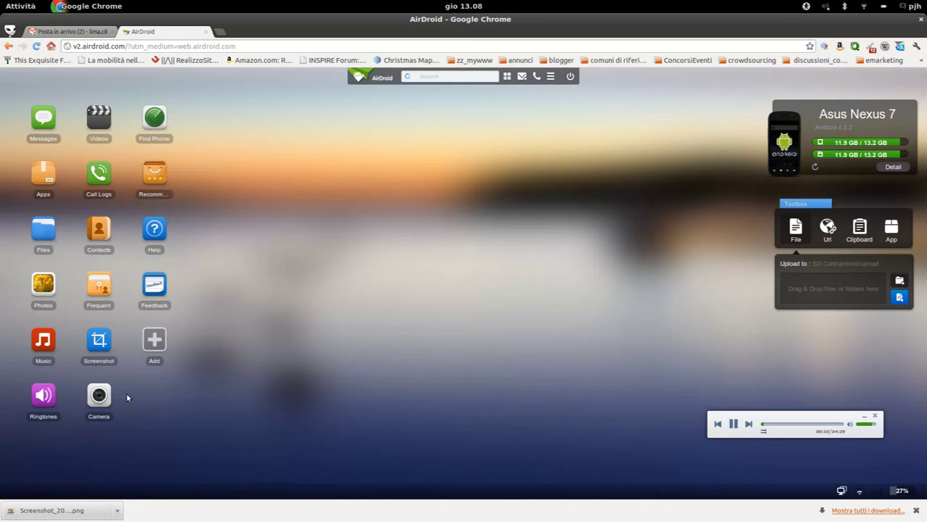
click(100, 404)
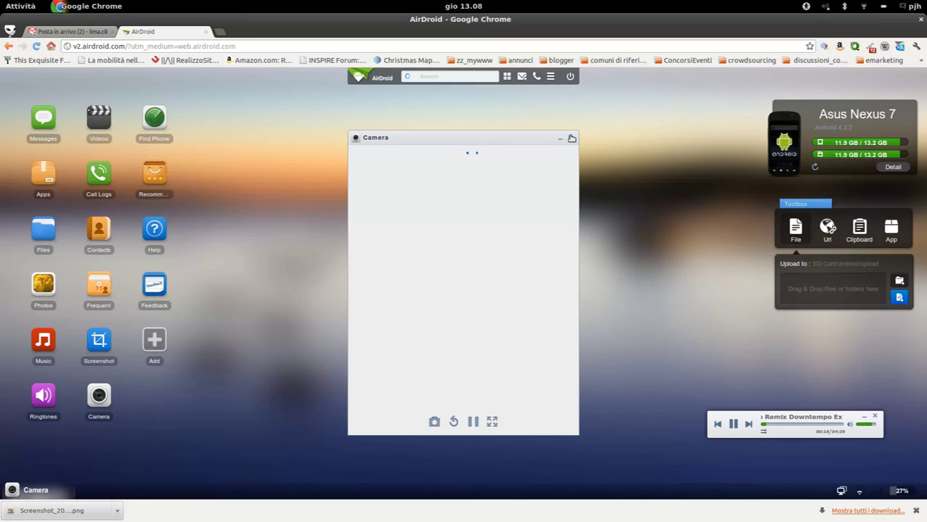
Launch gedit, type "NEXUS 7 don't have rear camera :-(", and return to Chrome
click(22, 7)
text(ged)
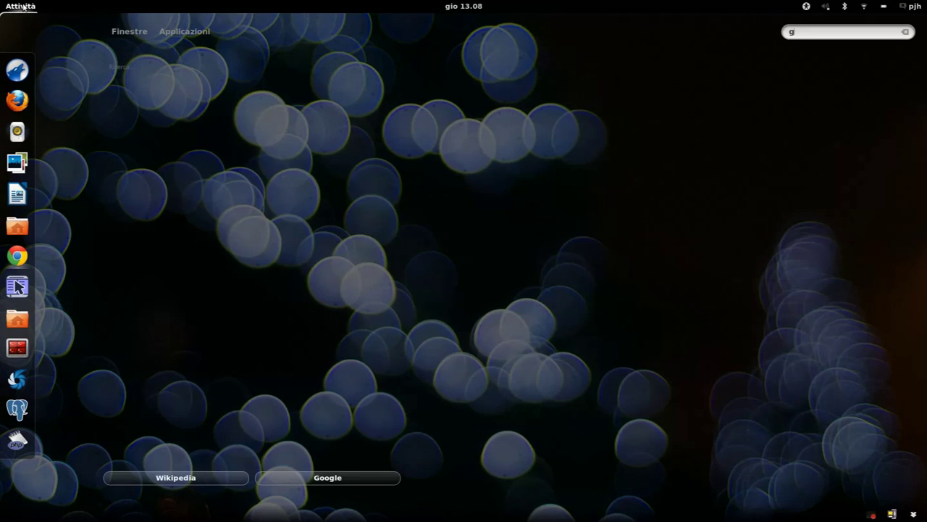
click(132, 88)
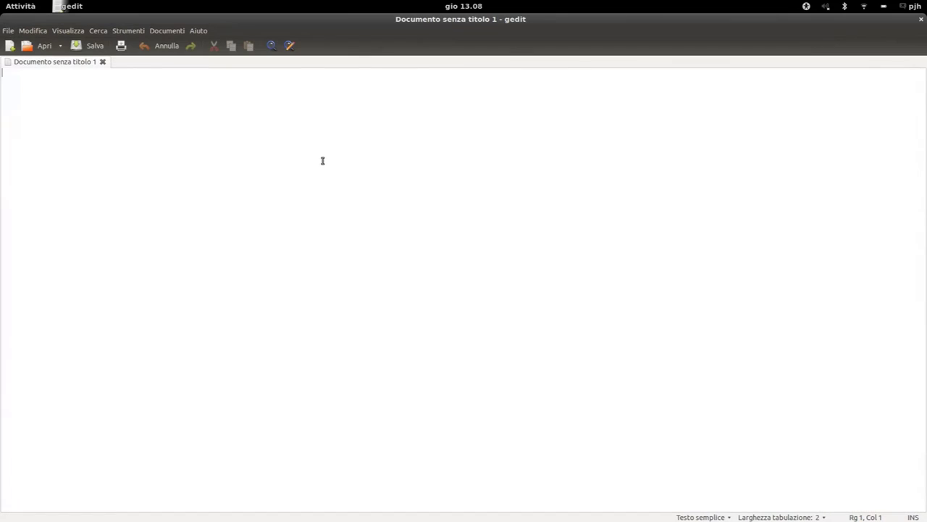
double_click(537, 31)
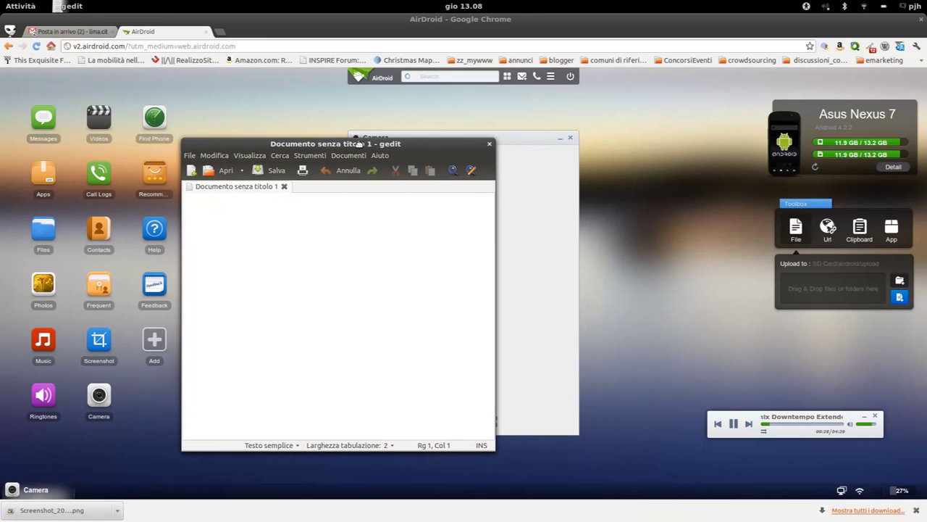
text(NE)
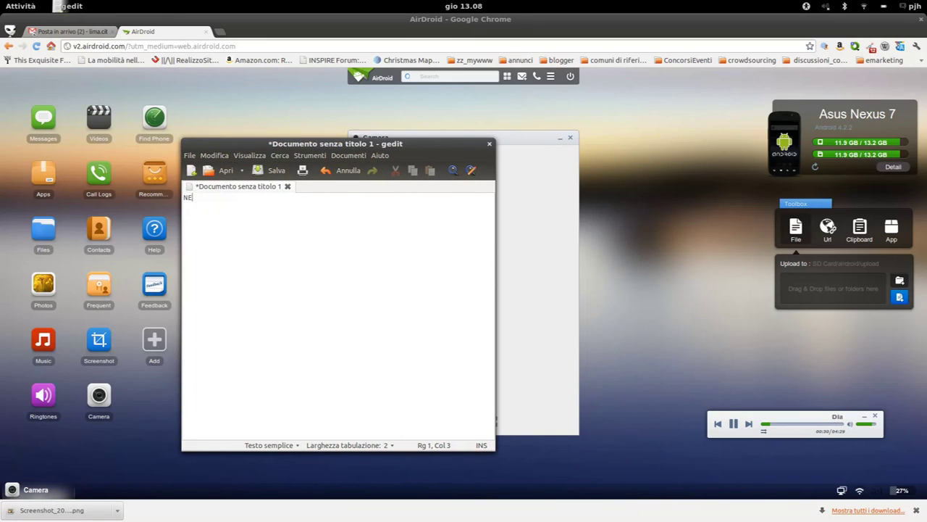
text(XUS 7 don't have rear camera :-()
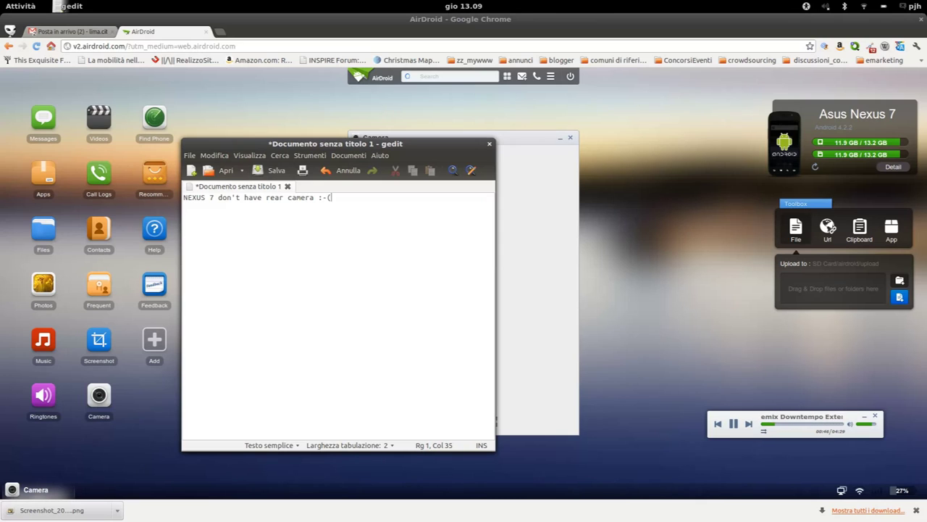
click(293, 113)
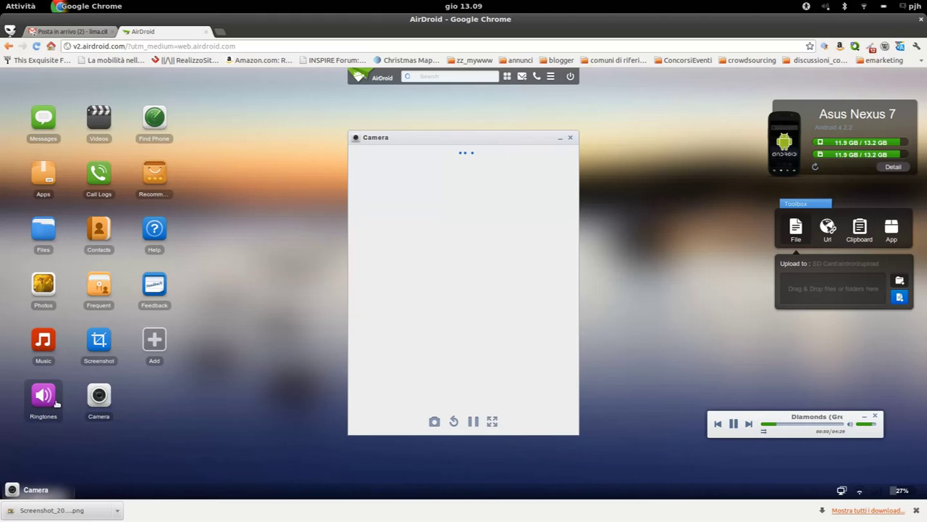
Close Camera, tick the Andromeda ringtone, then open the Screenshot tool's root-permission prompt
click(571, 138)
click(42, 394)
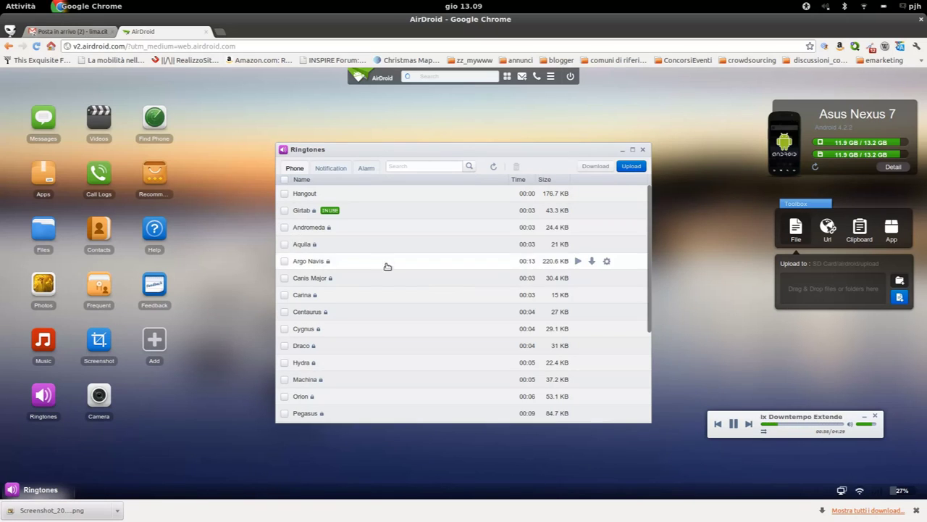
click(314, 228)
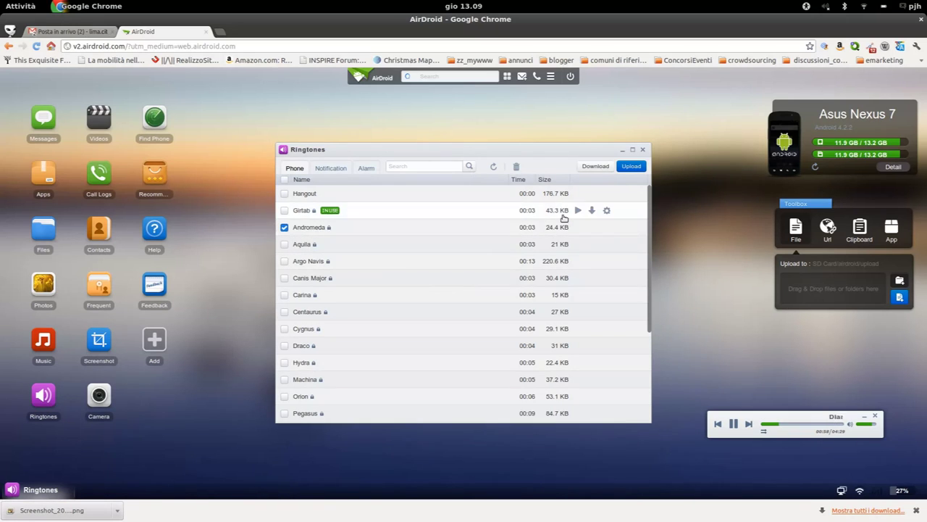
click(642, 149)
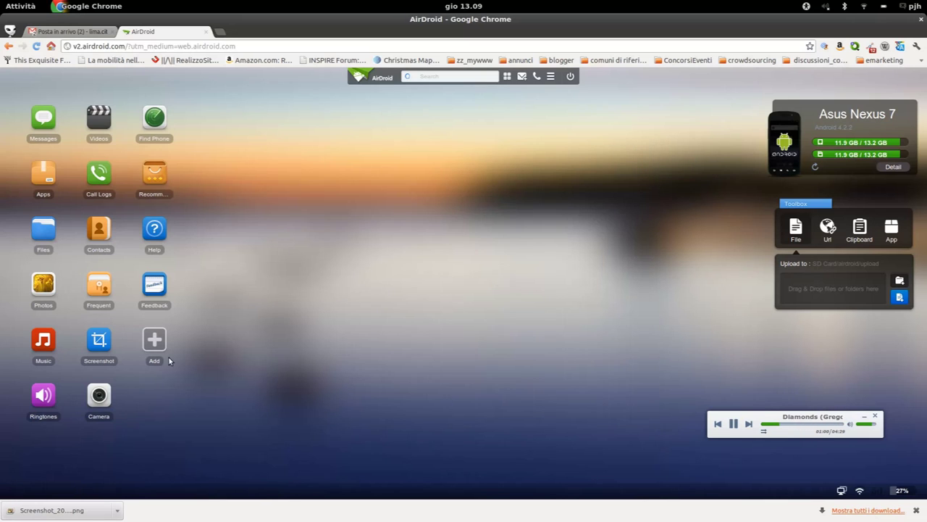
click(98, 353)
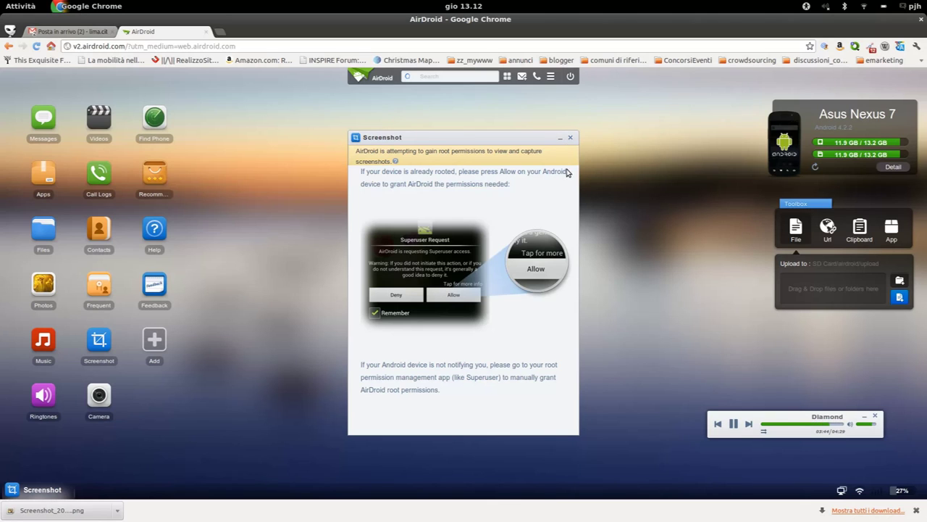
Close the Screenshot prompt and the Dropbox file manager, then dismiss Chrome's download bar
click(573, 137)
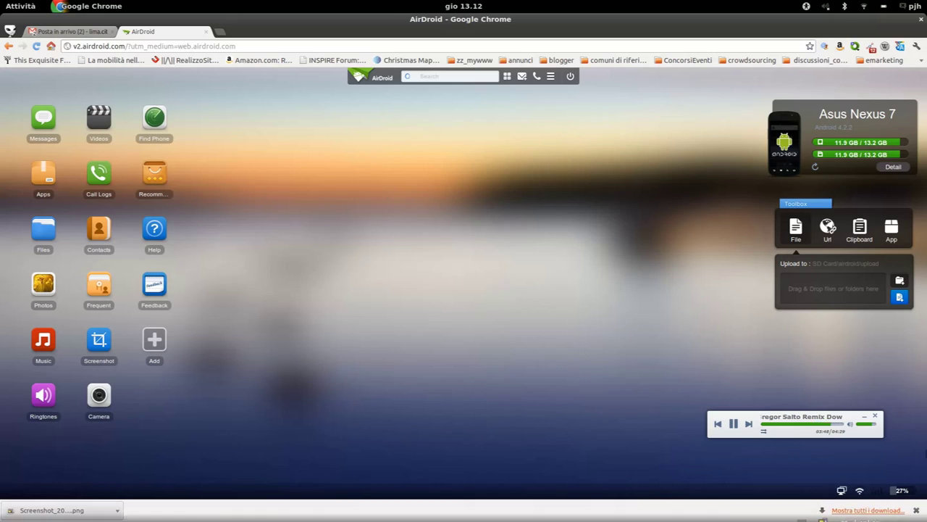
click(909, 508)
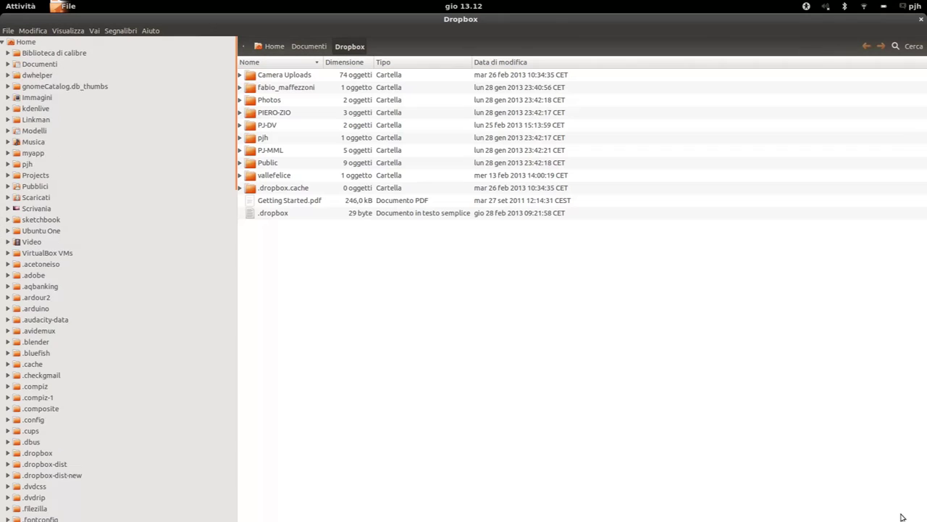
click(922, 19)
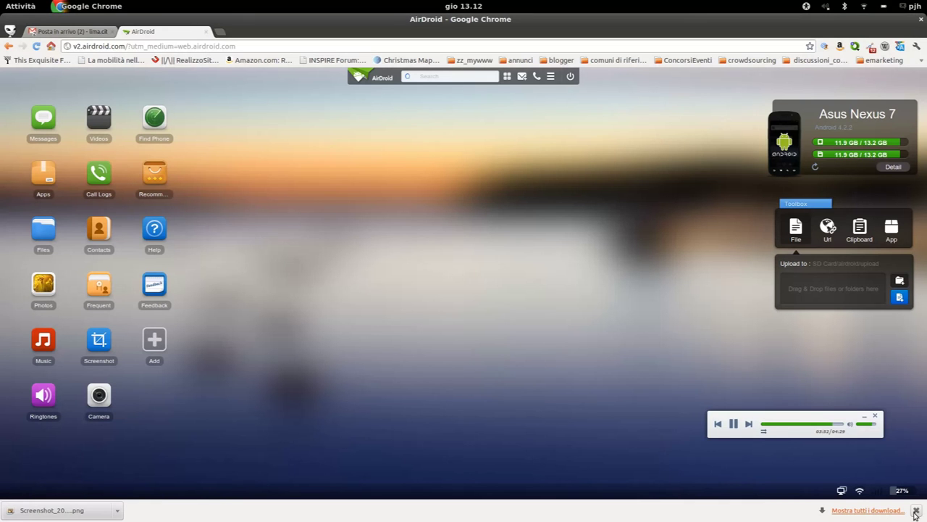
click(915, 510)
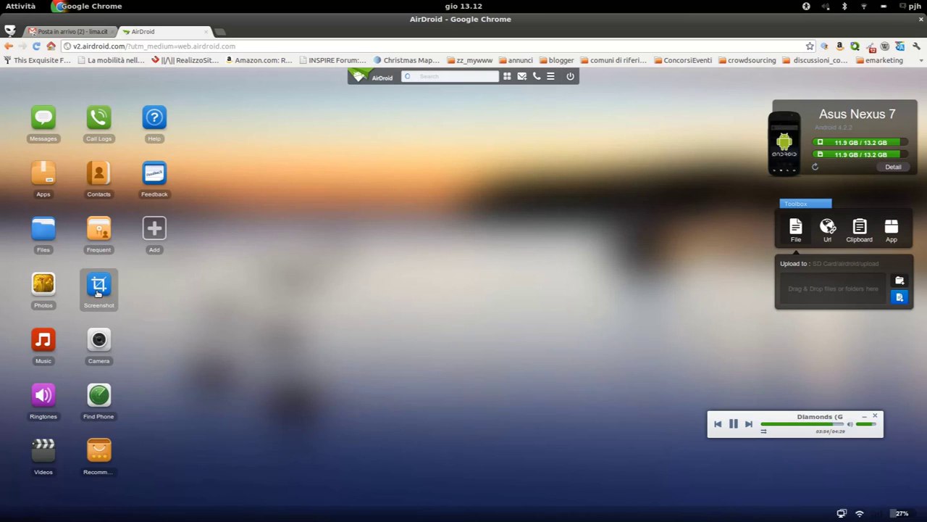
Browse Contacts and the first contact's chat tab, then open the Feedback form
click(103, 181)
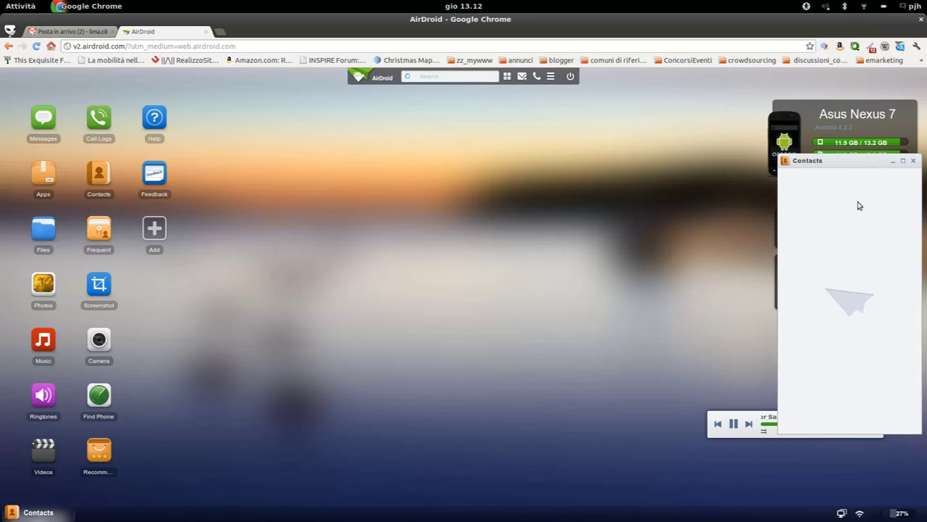
drag(827, 159, 308, 181)
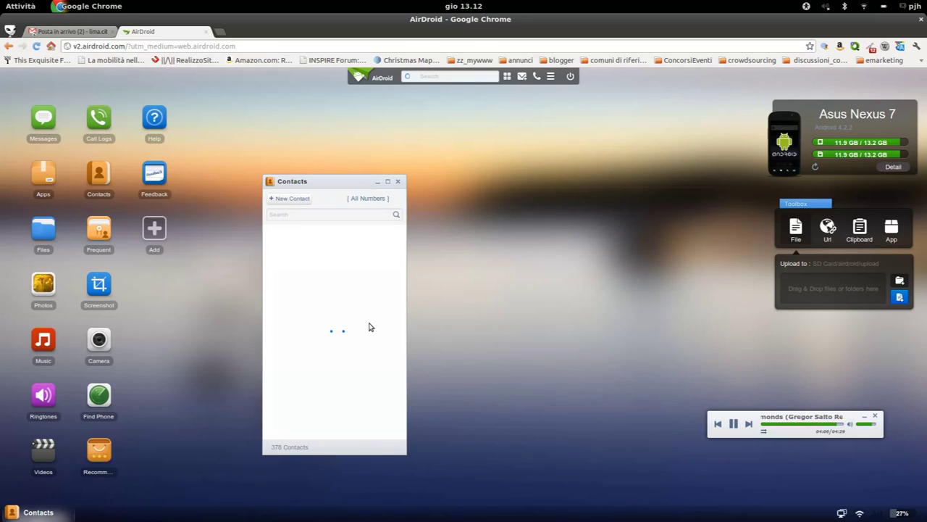
click(368, 236)
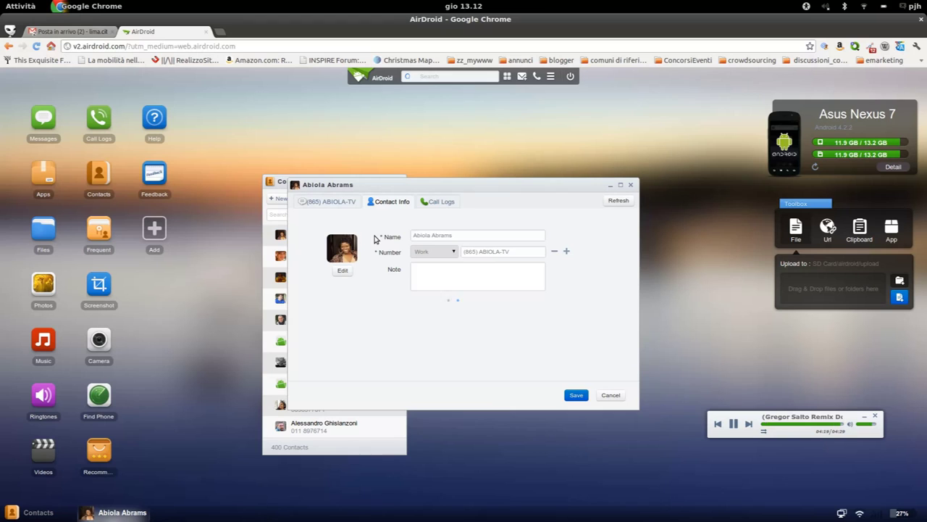
click(351, 204)
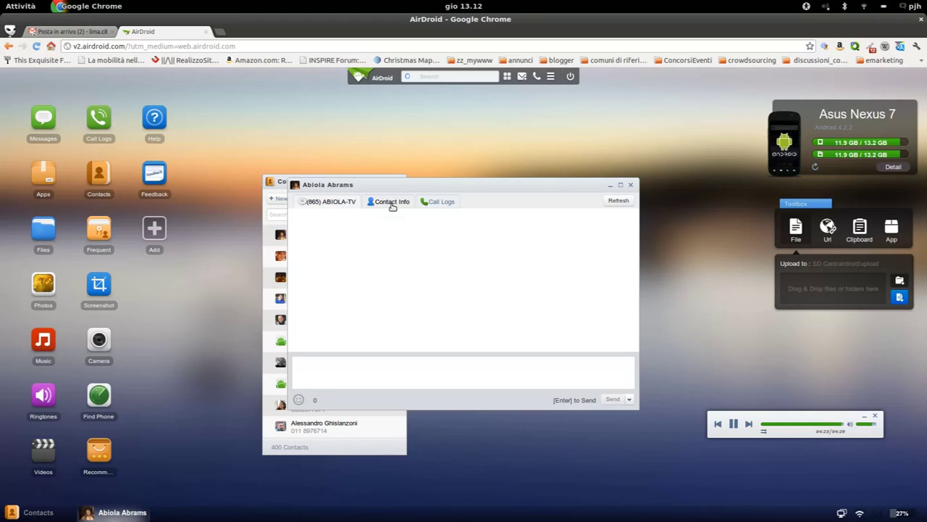
click(154, 174)
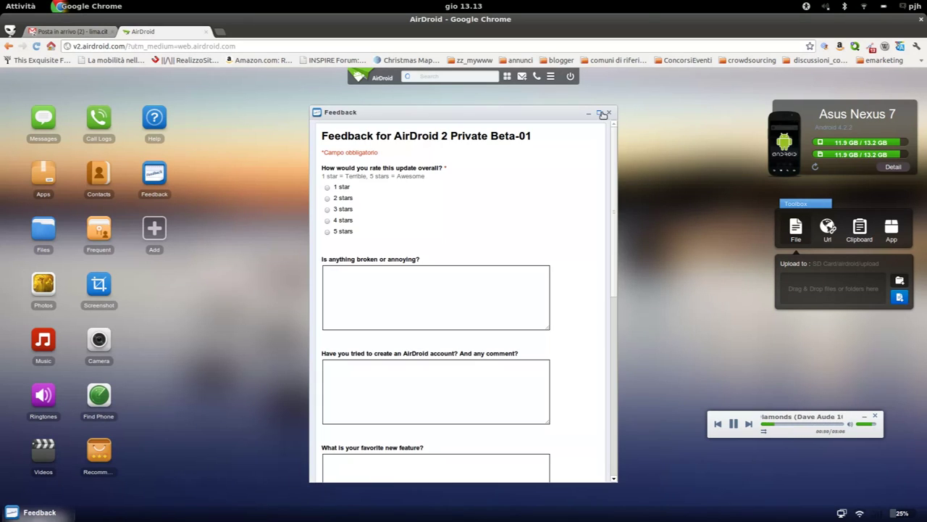
Rate the update 5 stars and answer "Super User" and "Yes, well" in the questions
click(327, 231)
click(339, 281)
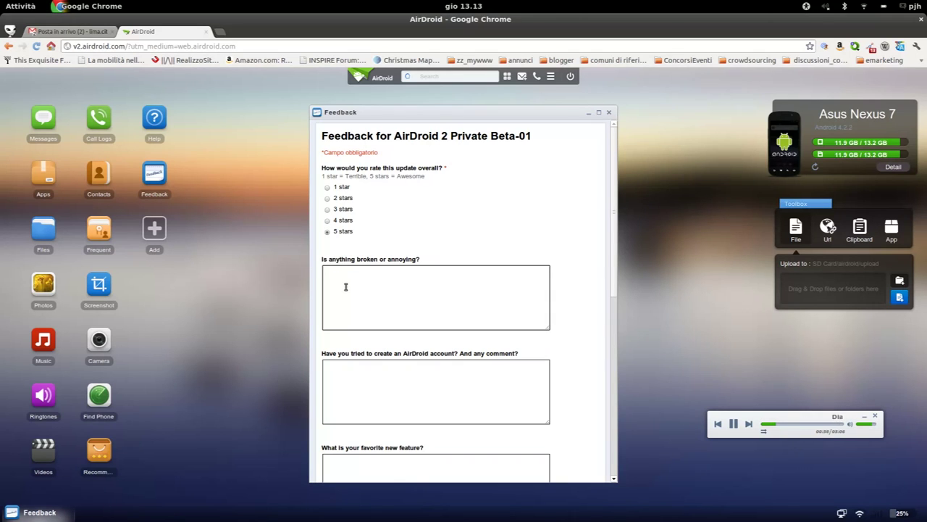
text(Super User)
scroll(385, 338, down, 3)
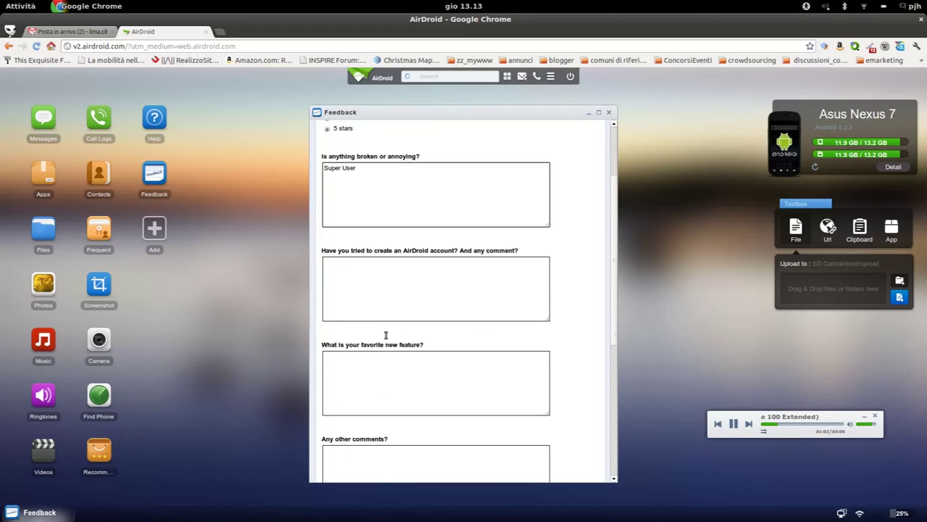
scroll(386, 338, down, 1)
click(403, 275)
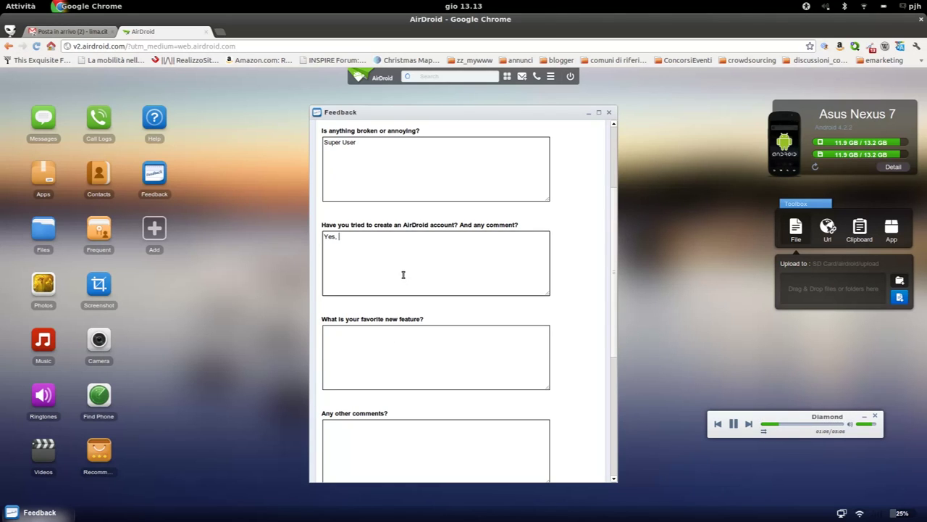
text(Yes, well)
scroll(405, 281, down, 3)
click(405, 287)
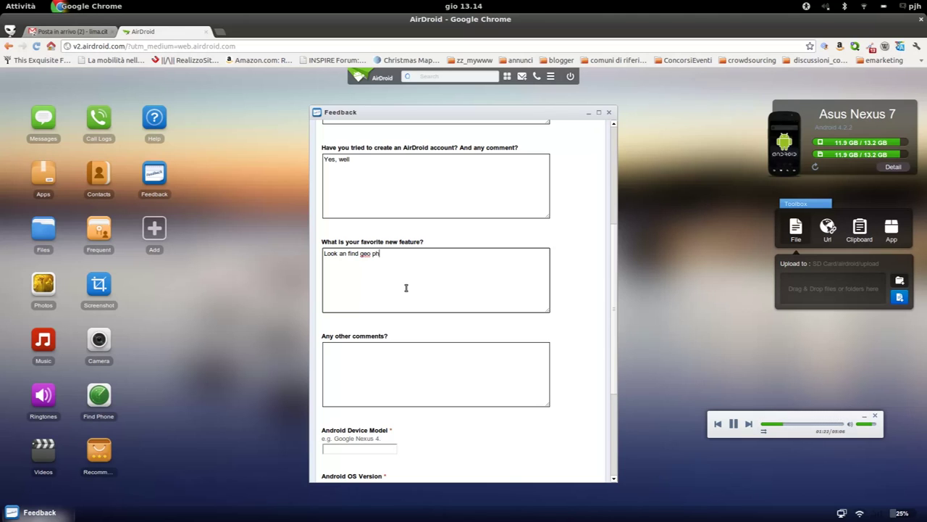
Fill in Device Model as Nexus 7 and OS Version 4.2.2
scroll(406, 288, down, 2)
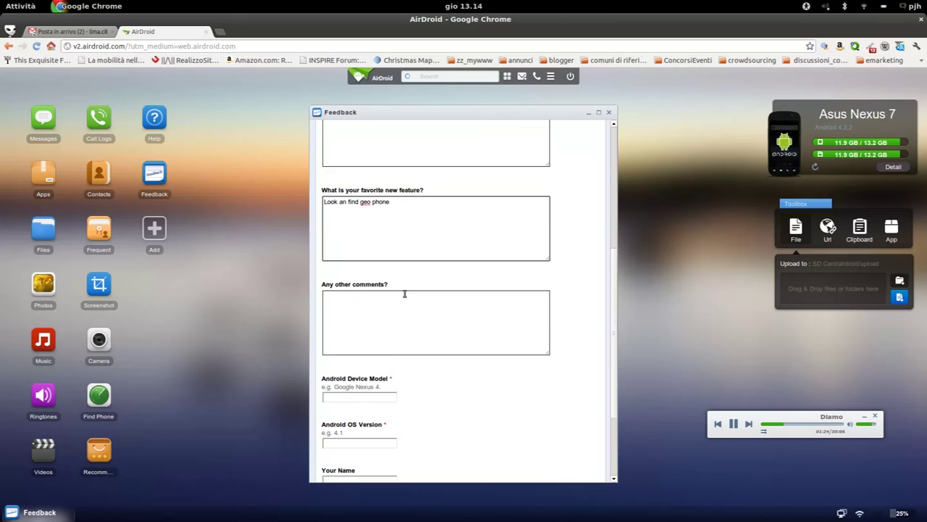
scroll(405, 293, down, 1)
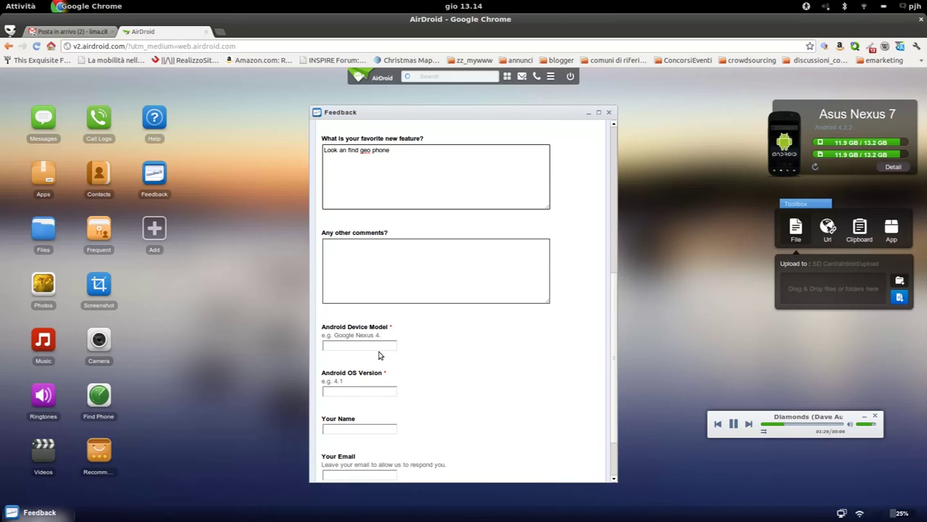
click(384, 344)
text(Nexus 7)
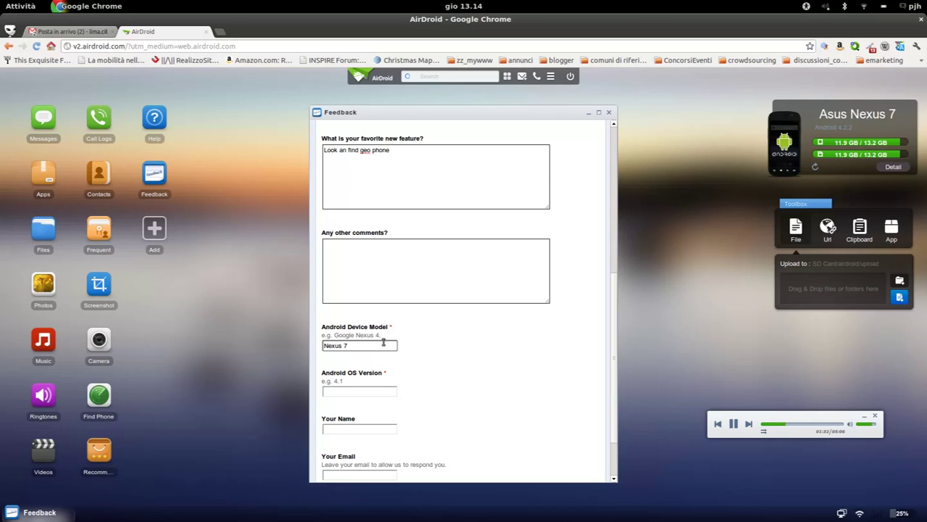
click(385, 392)
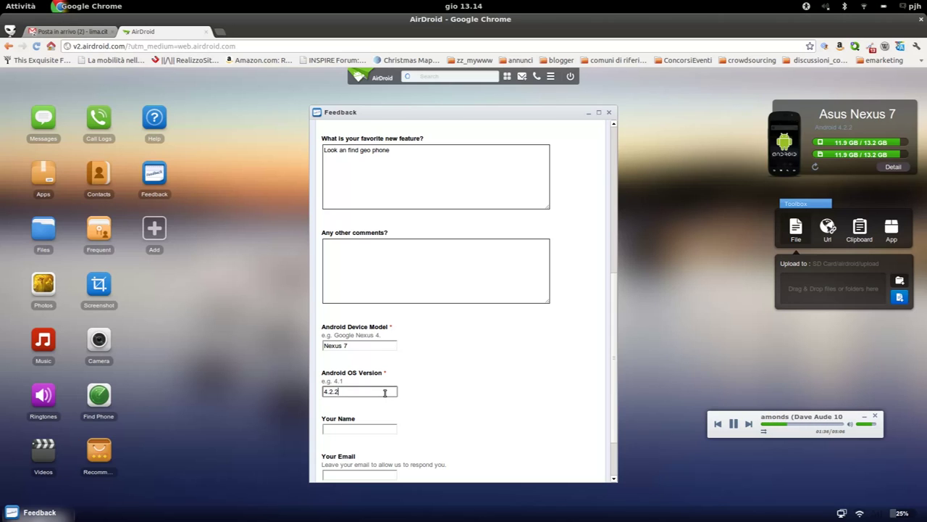
Enter your name and e-mail, submit the form, and close the Feedback window
scroll(385, 392, down, 2)
click(377, 376)
key(Tab)
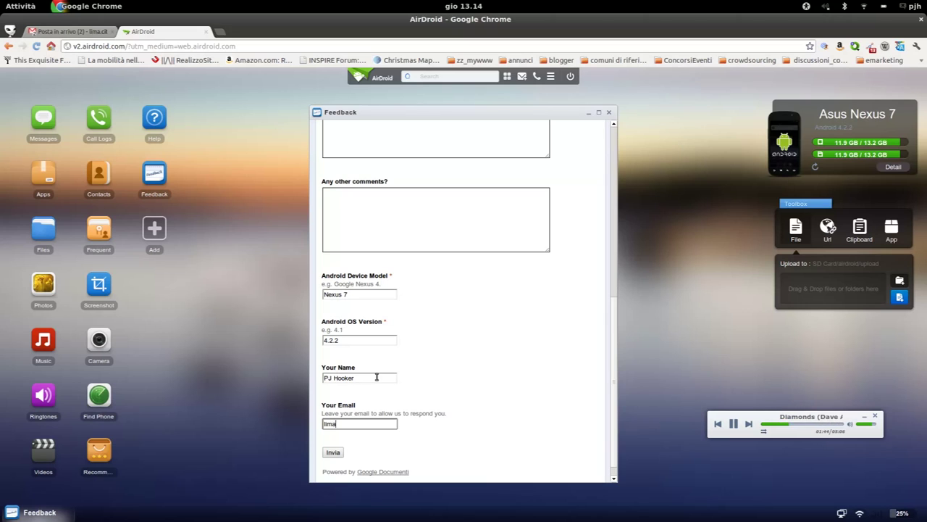
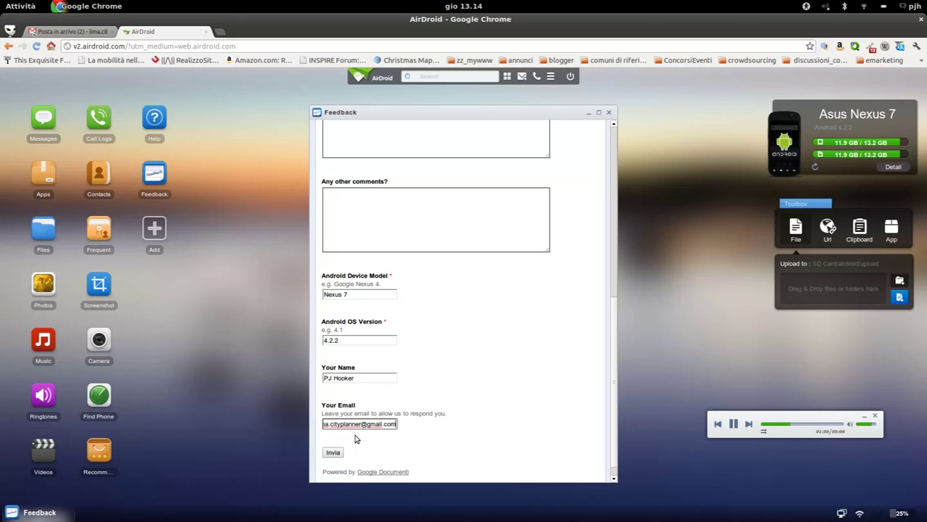
click(338, 452)
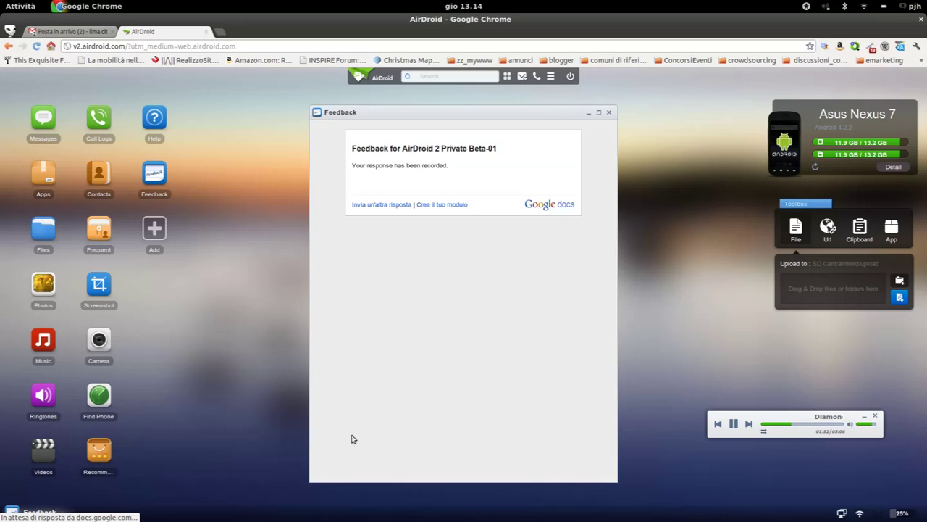
click(608, 112)
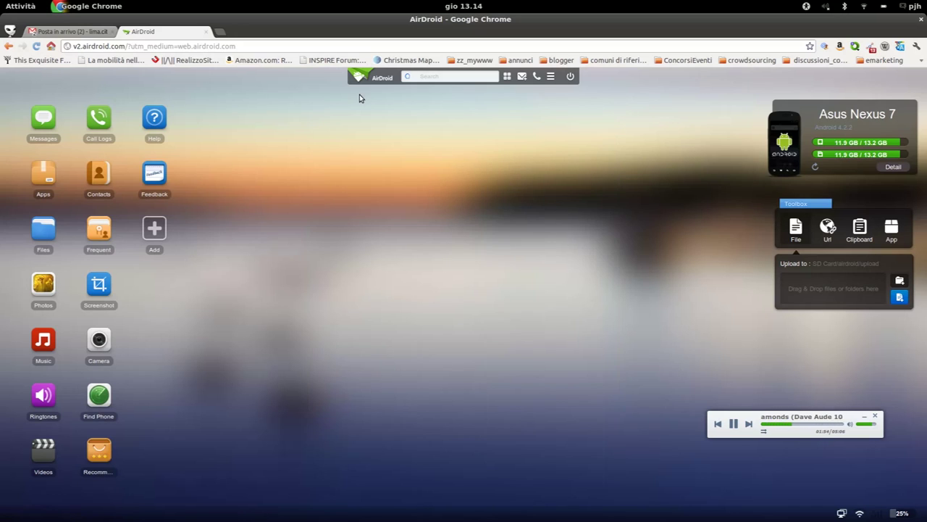
Peek at the add-item options and the four-desktop overview, then return to the first desktop
click(151, 244)
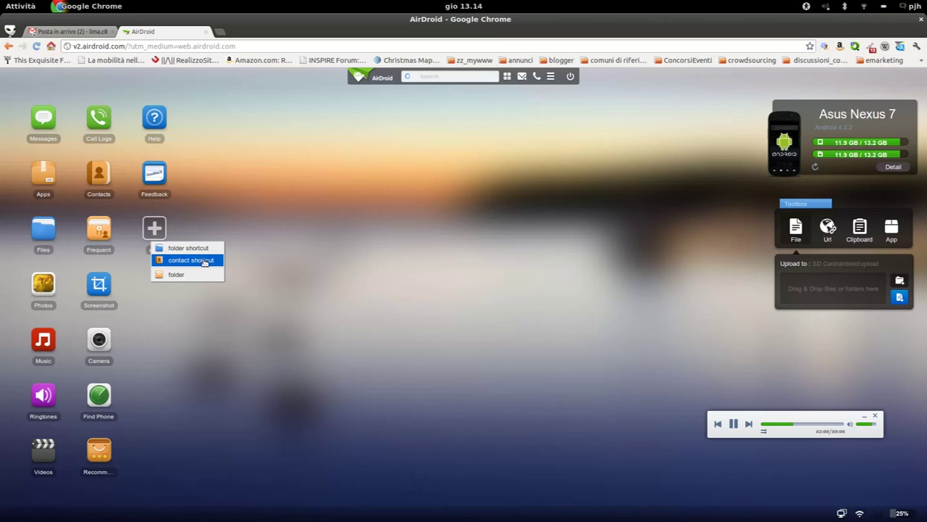
click(313, 288)
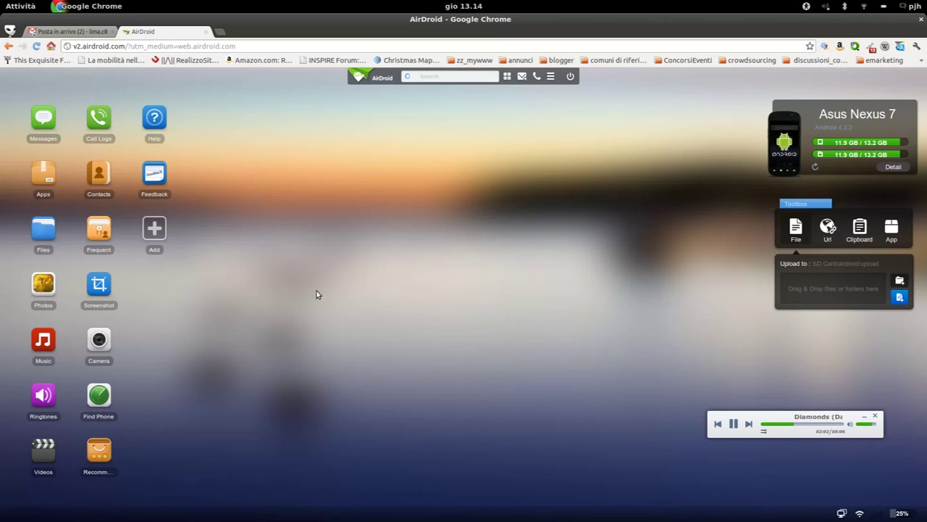
click(508, 77)
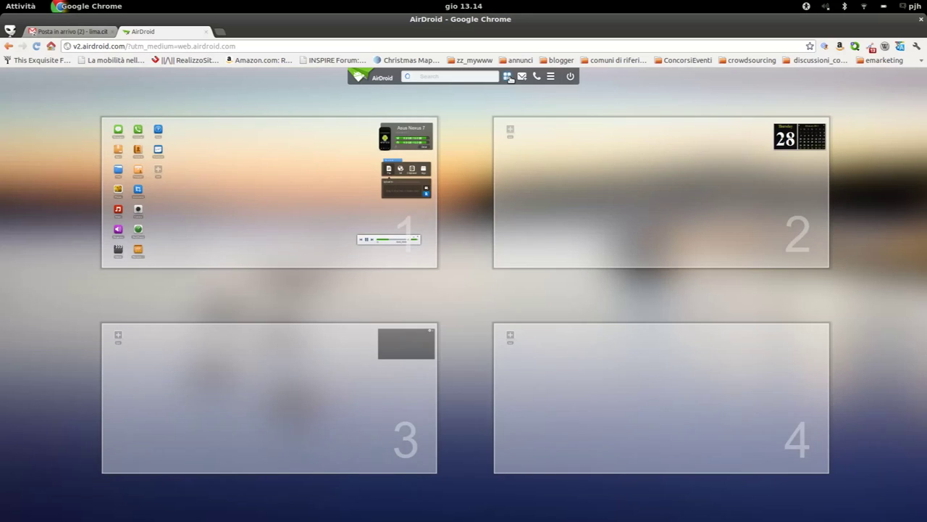
click(312, 175)
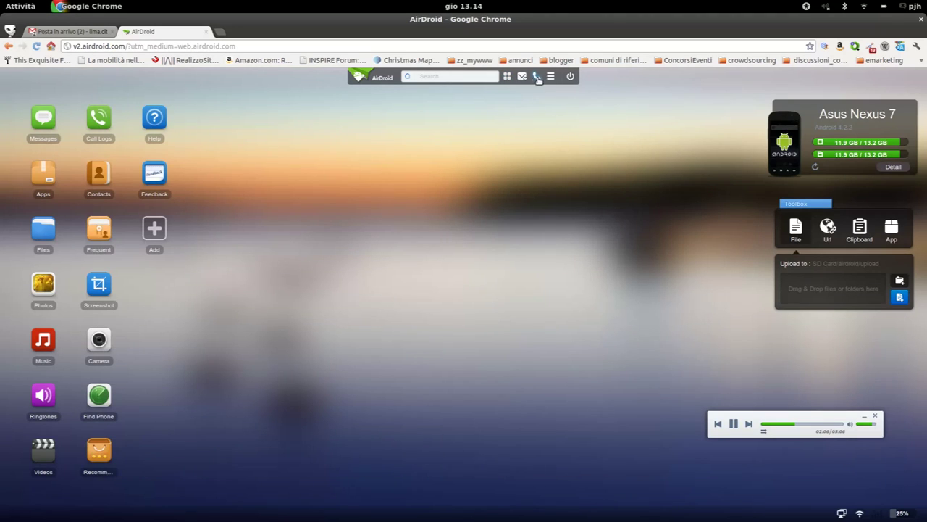
Change the interface language to Italiano under Languages and confirm the restart alert
click(551, 77)
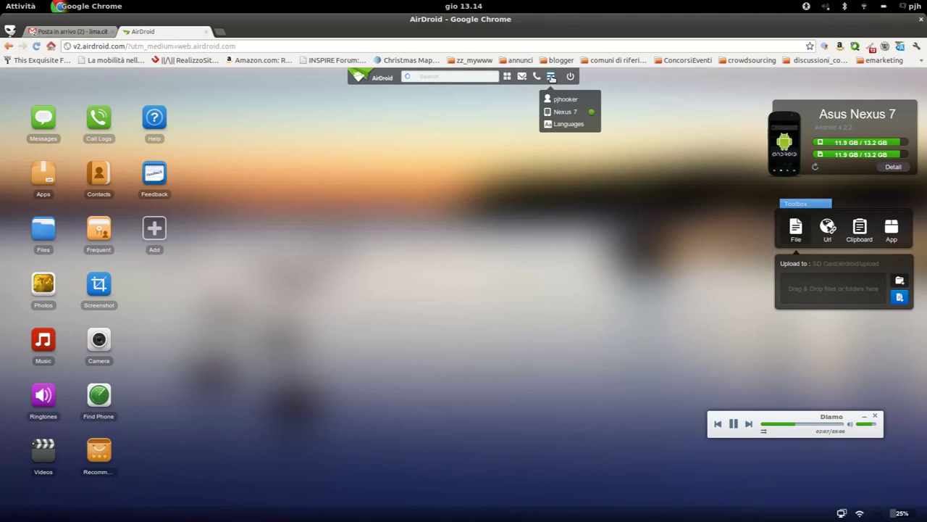
click(584, 124)
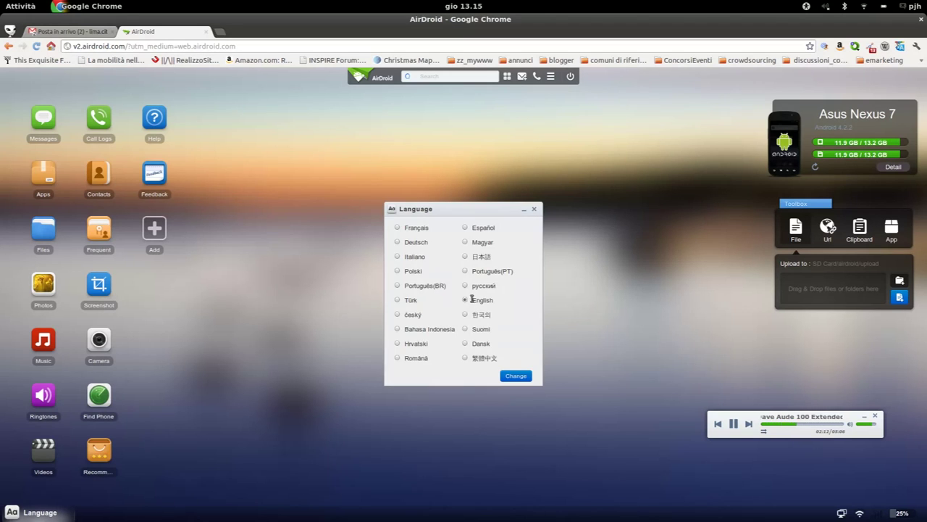
click(414, 258)
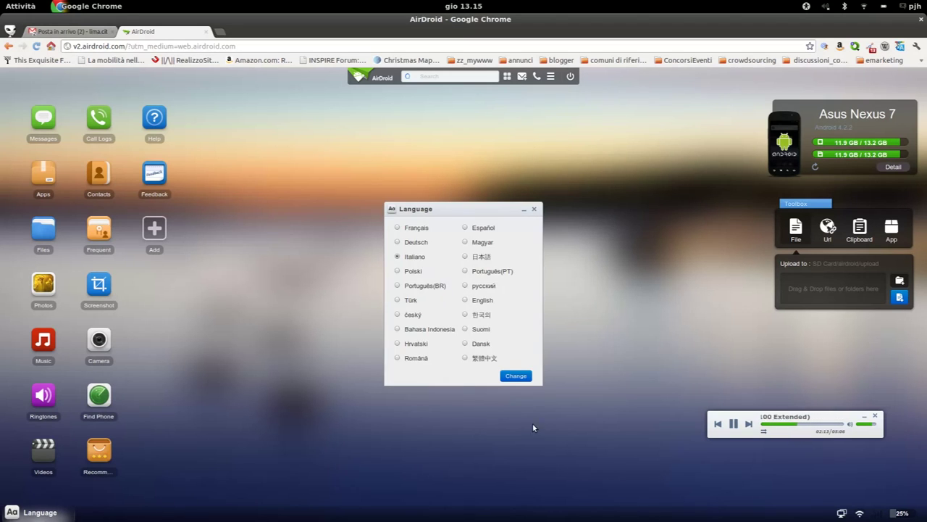
click(521, 376)
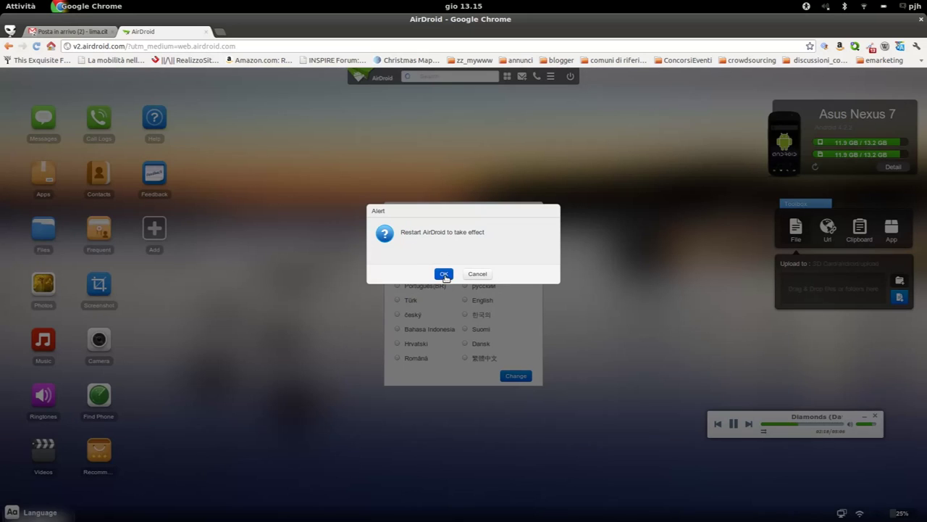
click(444, 274)
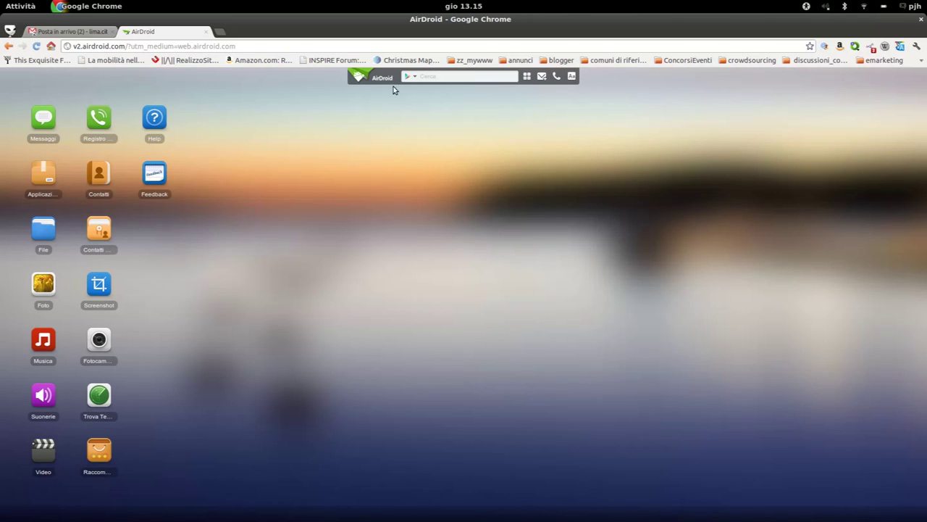
Open and close the tablet's file browser, then view the toolbox URL and Appunti panels
click(57, 236)
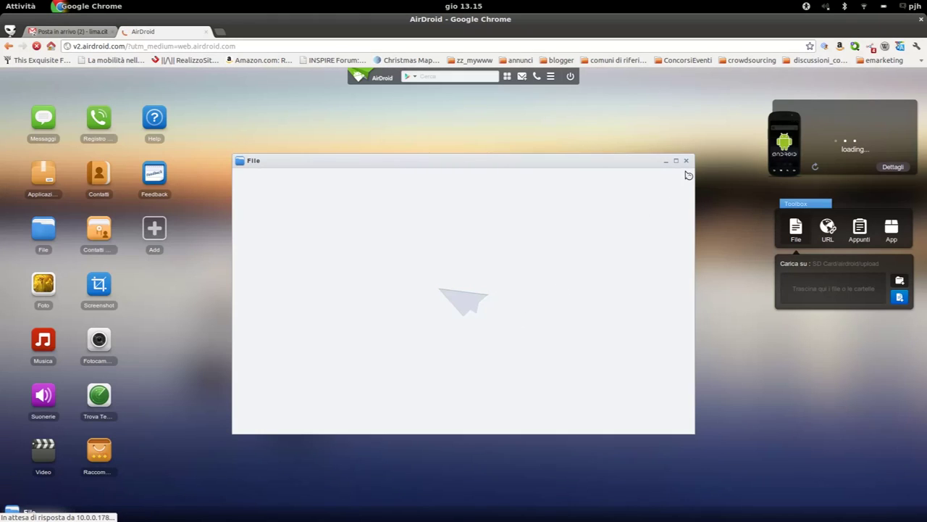
click(686, 160)
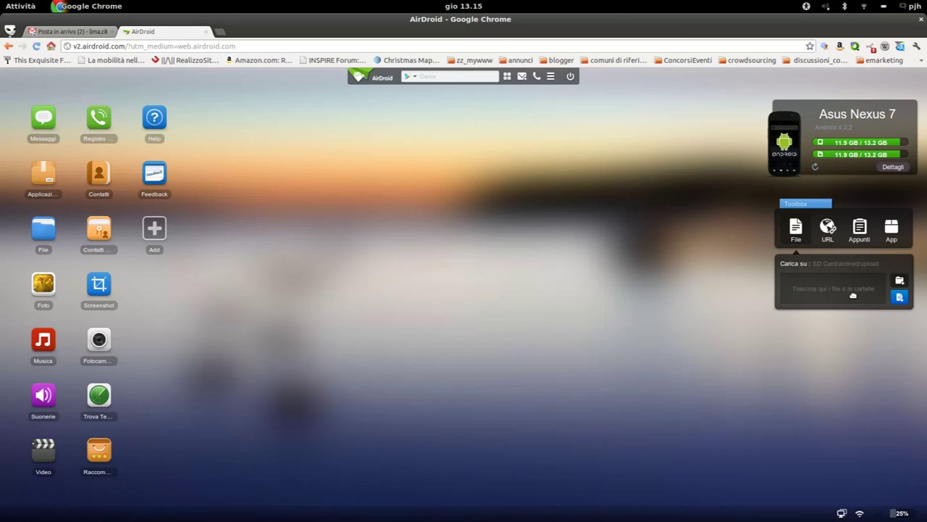
click(830, 232)
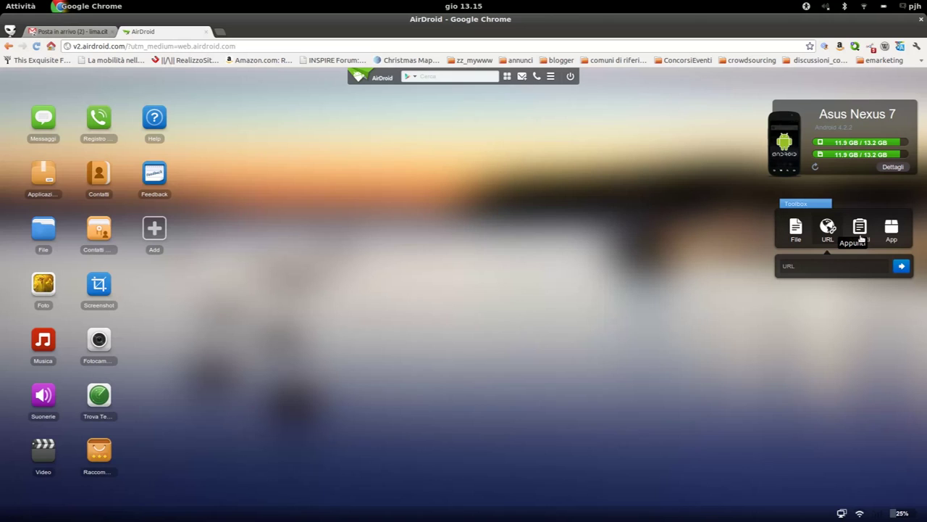
click(860, 237)
Show the toolbox App panel and cancel the APK file chooser with Annulla
click(894, 234)
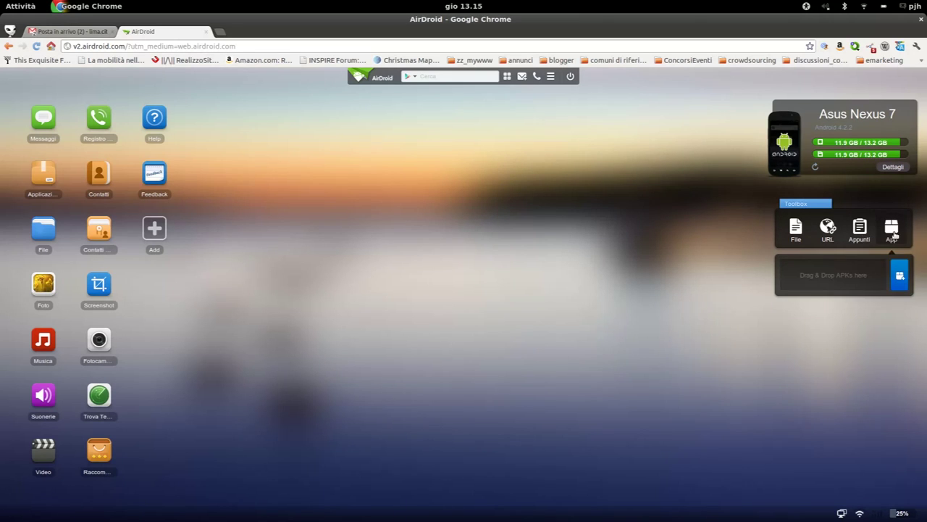
click(900, 275)
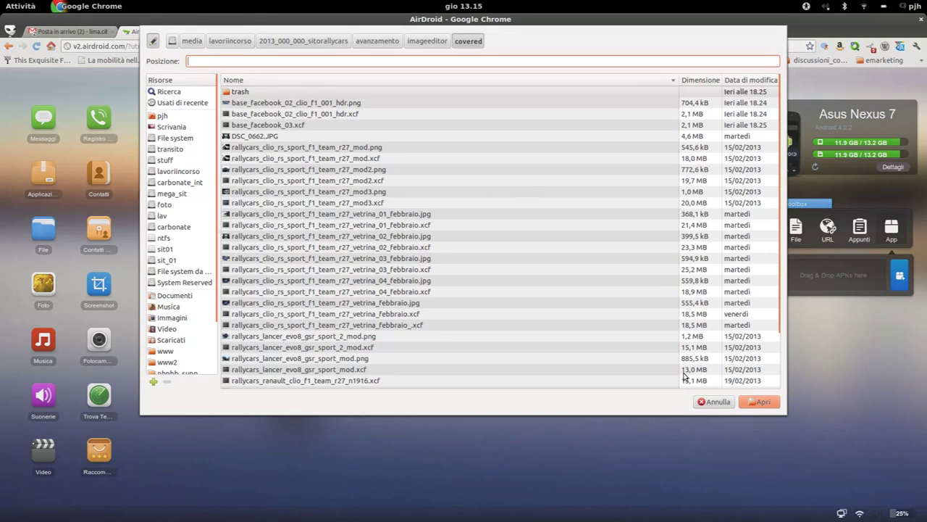
click(724, 402)
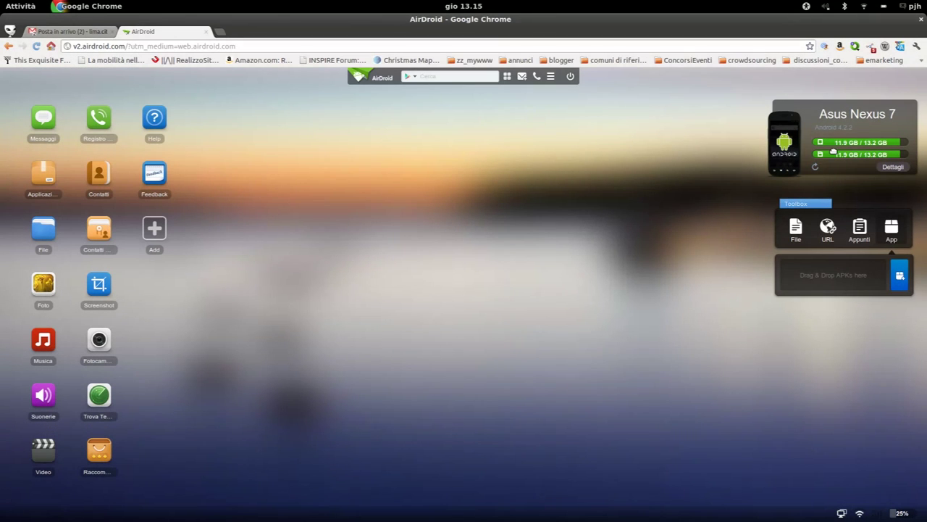
Refresh the storage figures and open Dettagli to see the Nexus 7 Riepilogo summary
click(815, 167)
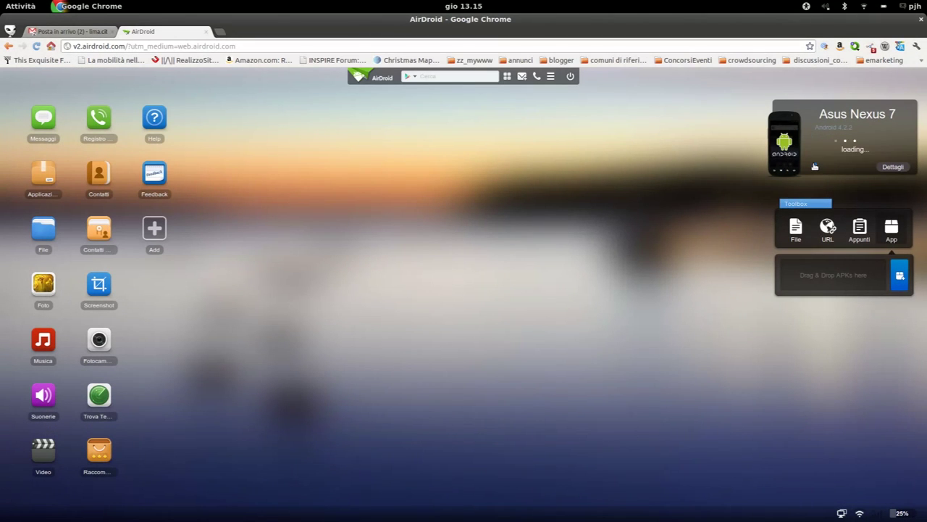
click(894, 167)
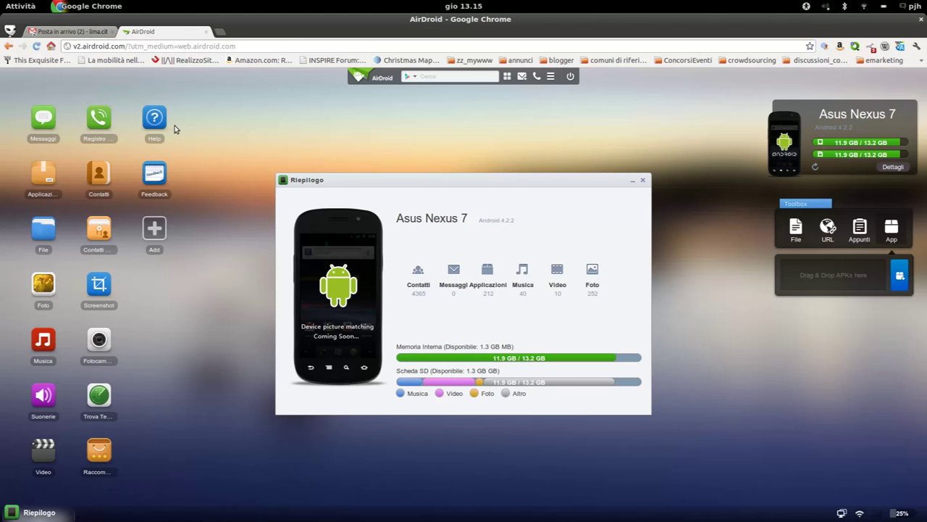
key(super)
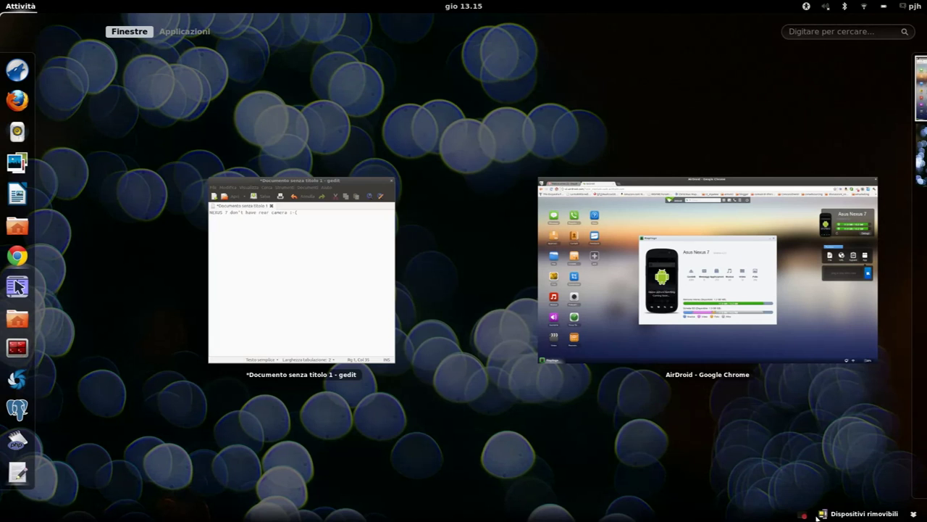
click(804, 515)
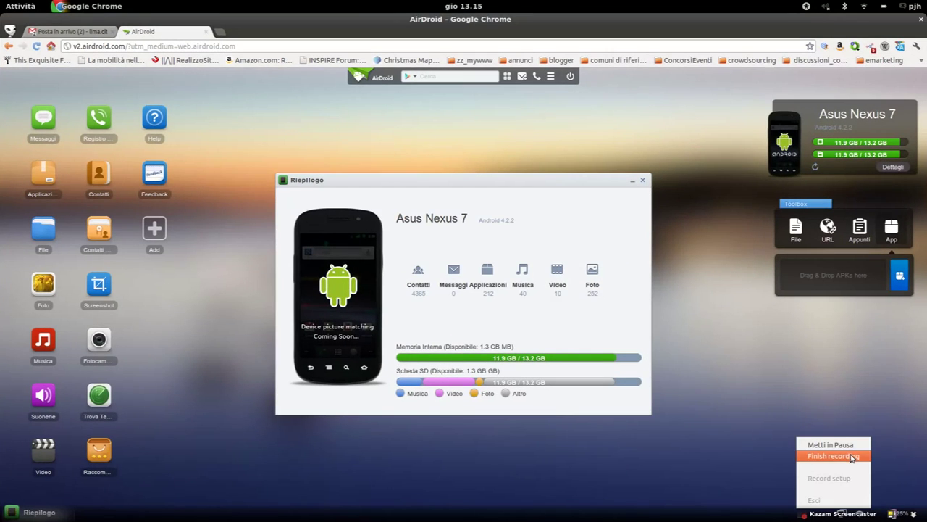